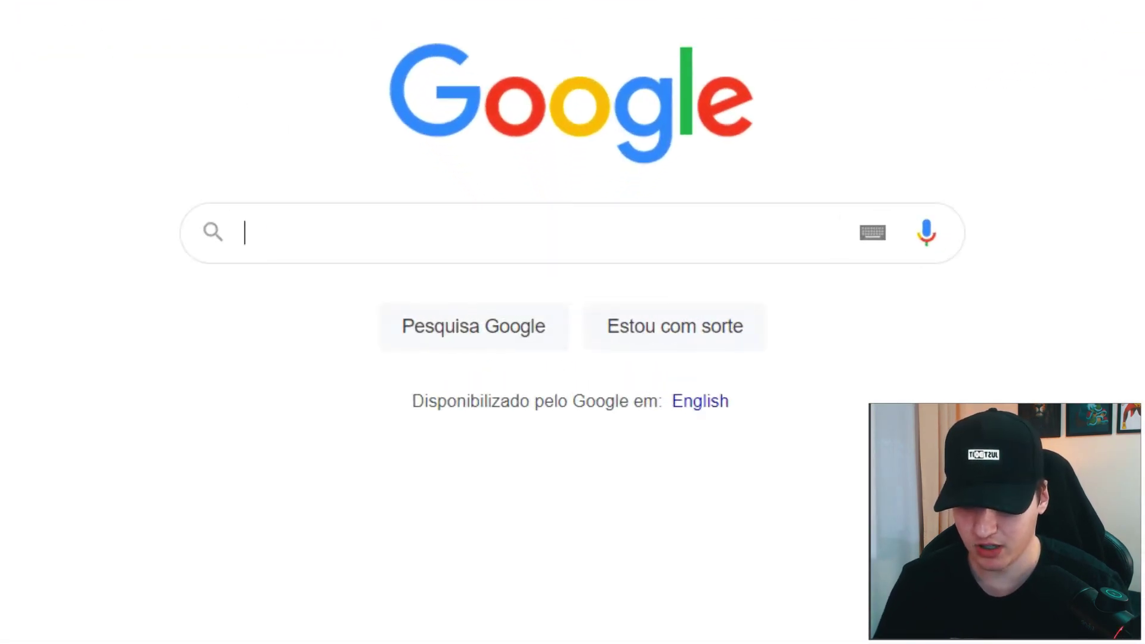
Step: Search Google for "wallpapers animados" and open the Pixabay wallpaper videos result
type("wallpap")
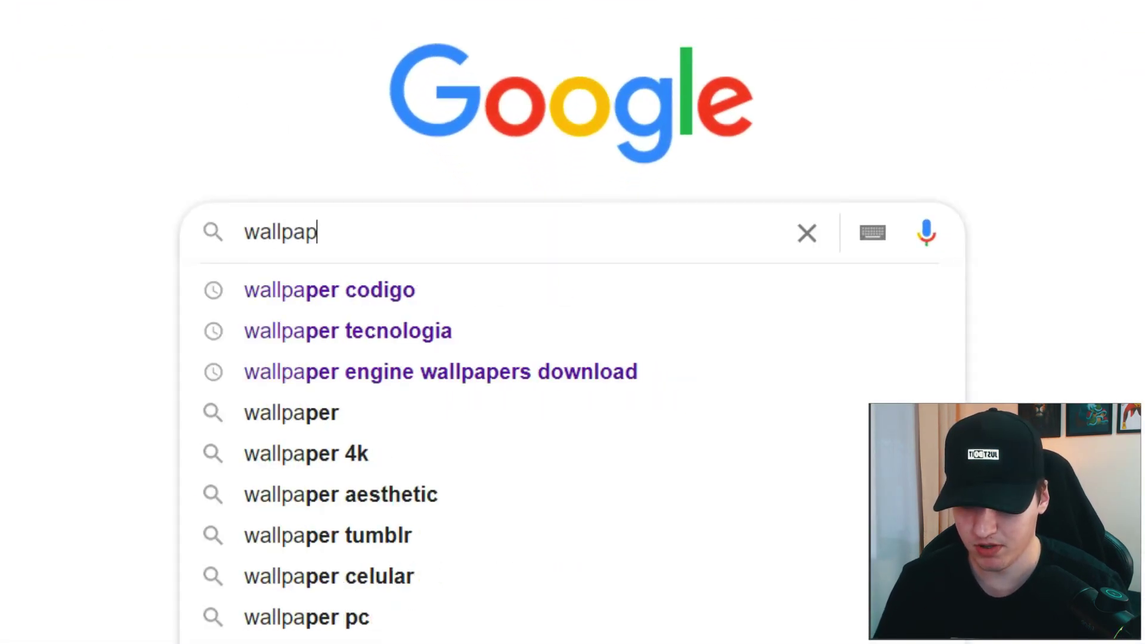
type("ers animados")
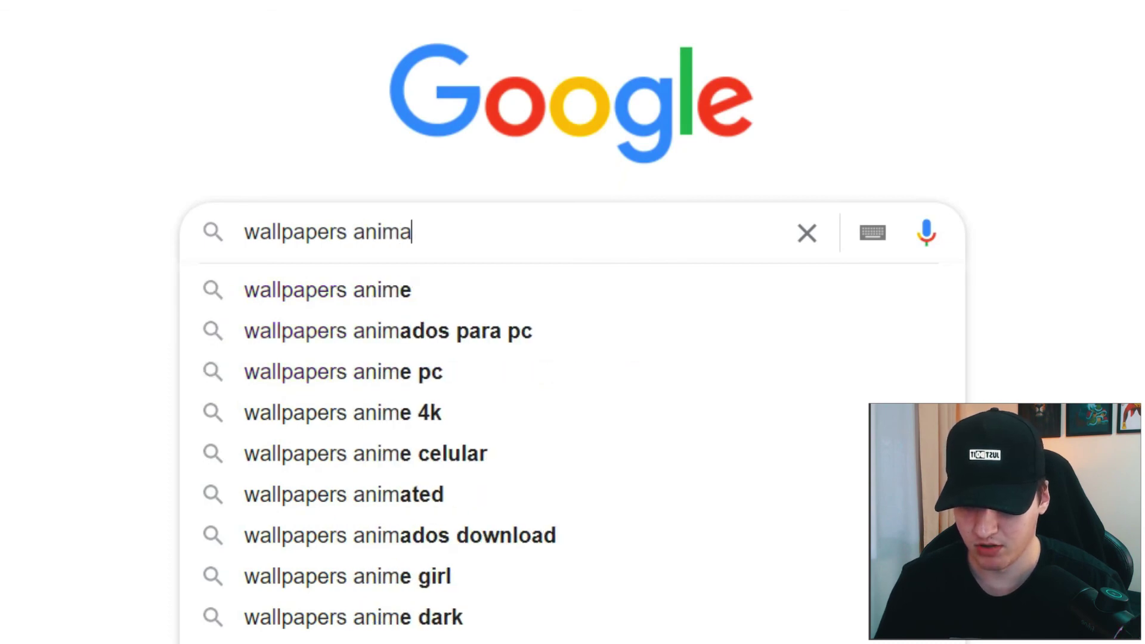
key("Return")
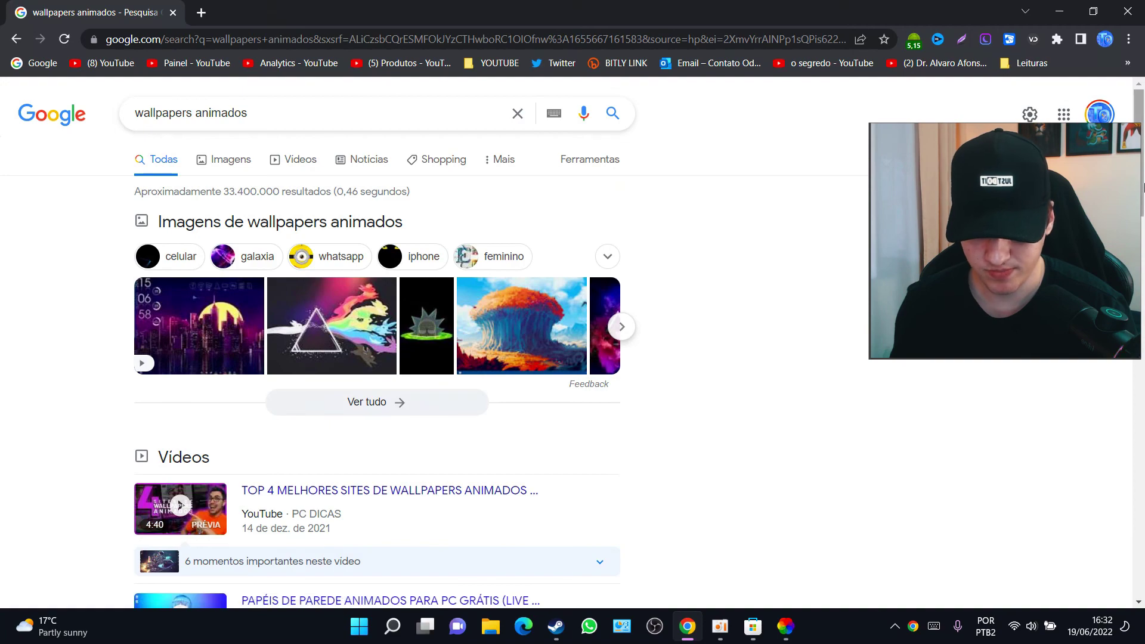
scroll(406, 426, "down", 10)
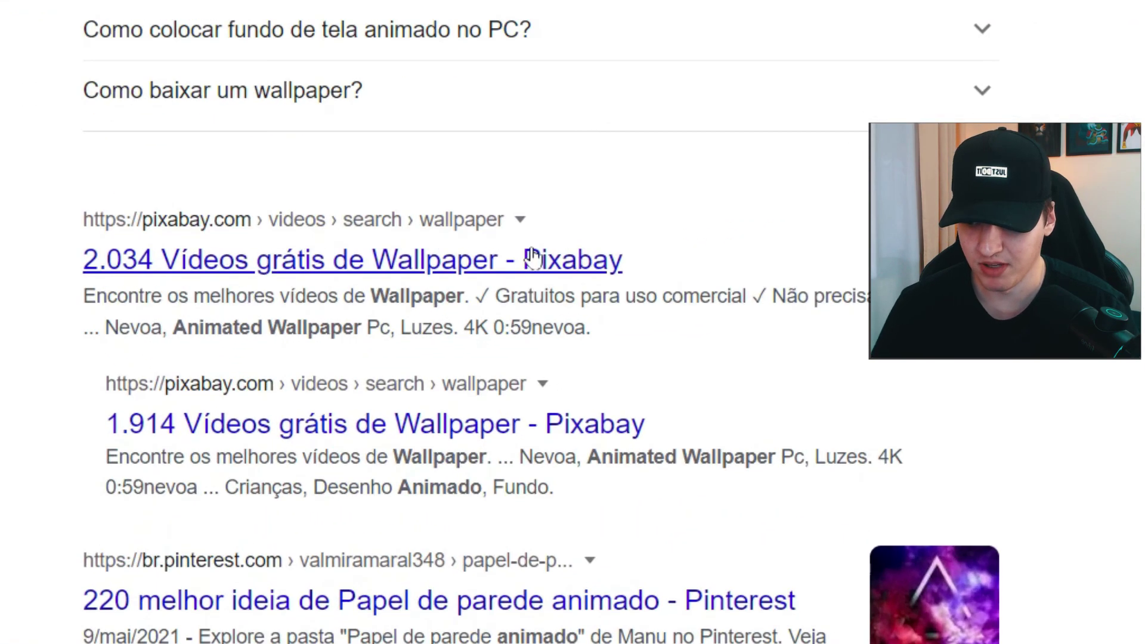
left_click(387, 344)
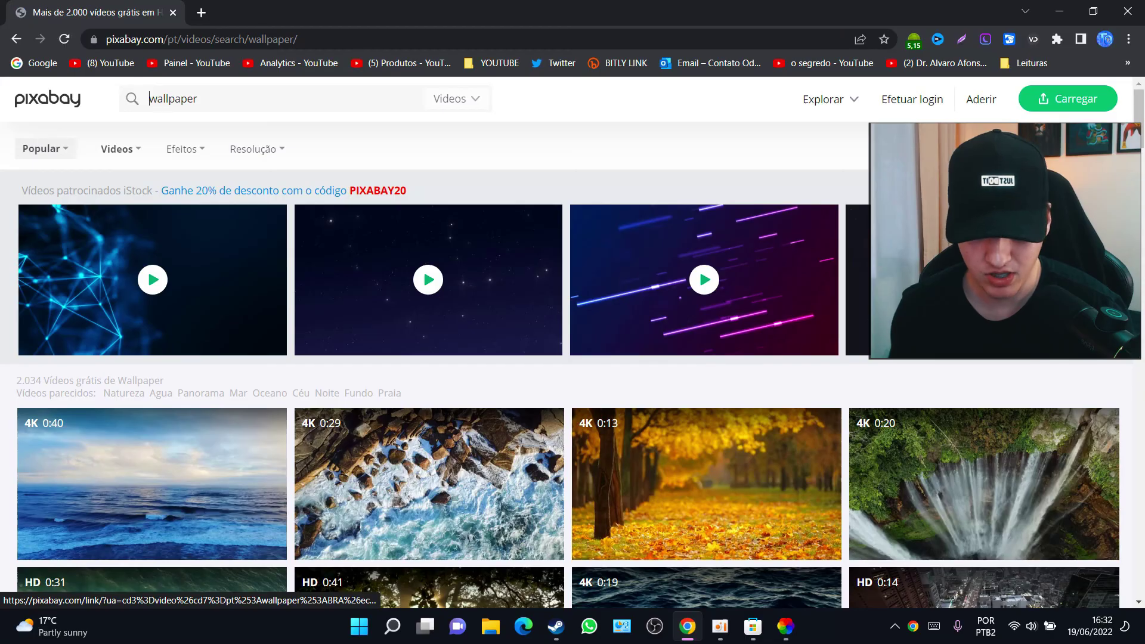
Step: Open the raindrops-on-glass video on Pixabay and download it as a 1920×1080 MP4
left_click_drag(1139, 113, 1141, 220)
left_click(678, 320)
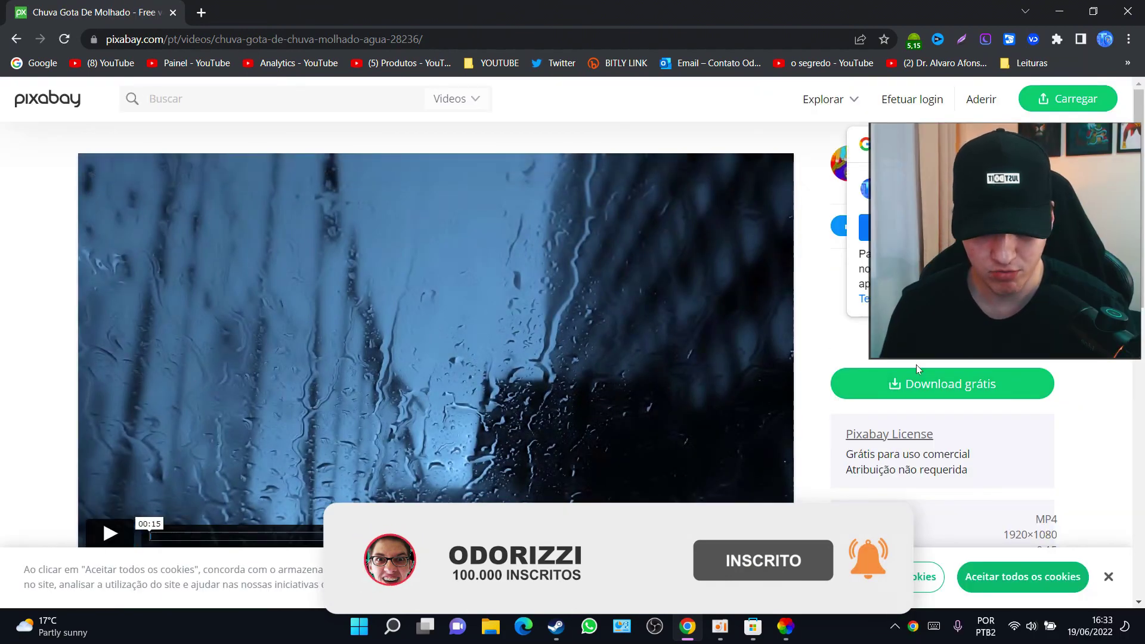
left_click(911, 383)
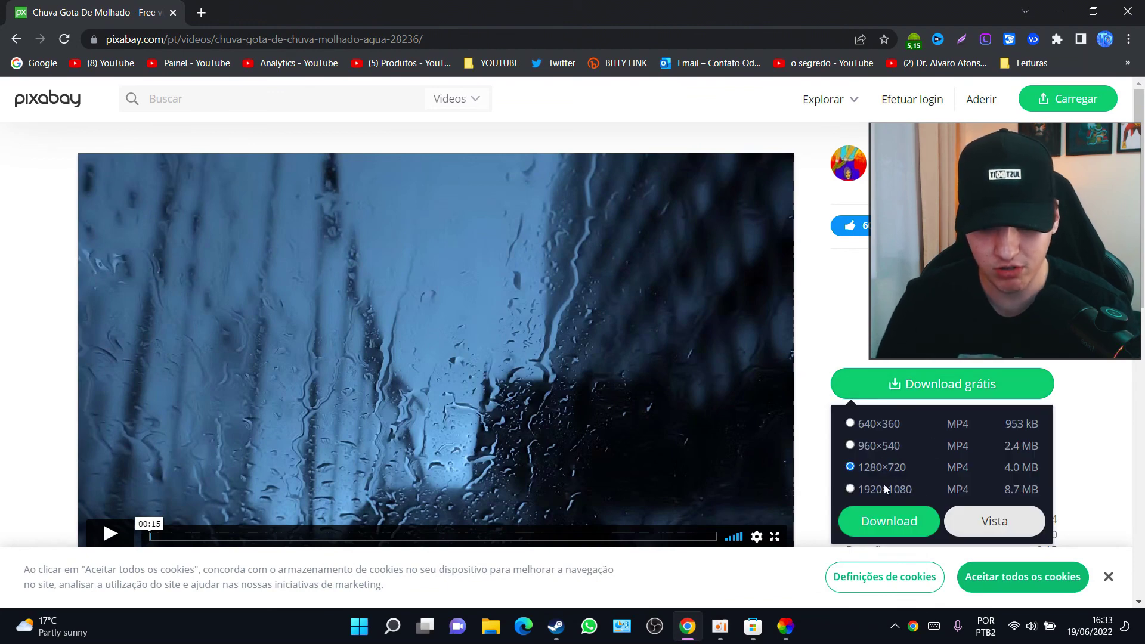
left_click(879, 516)
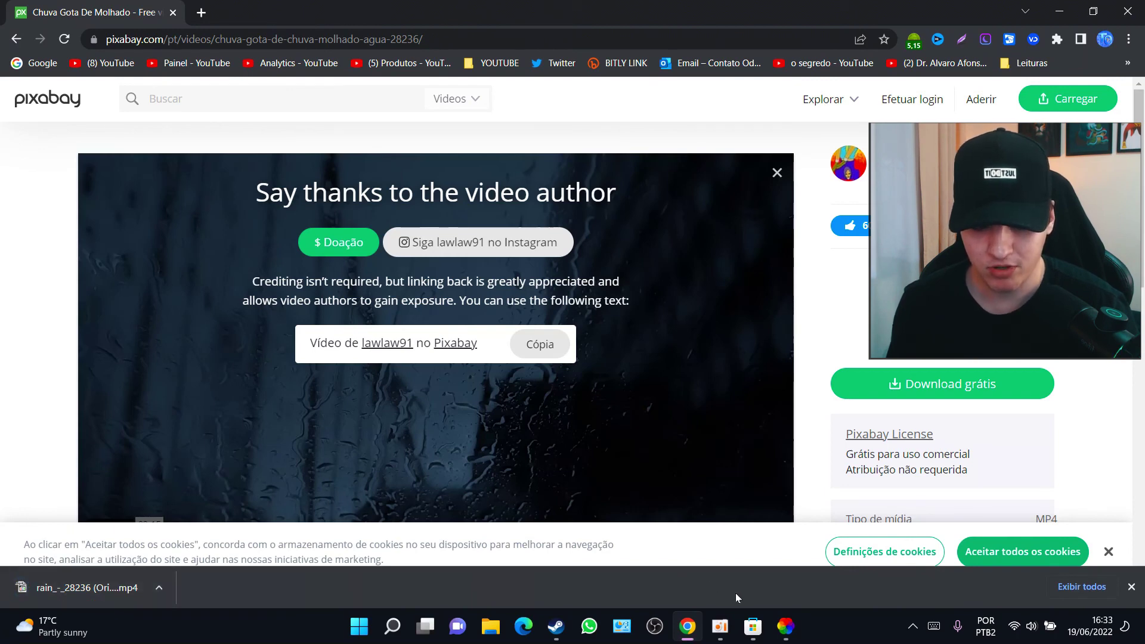
Step: Switch to Lively Wallpaper and start adding a new wallpaper from a local file
left_click(1053, 8)
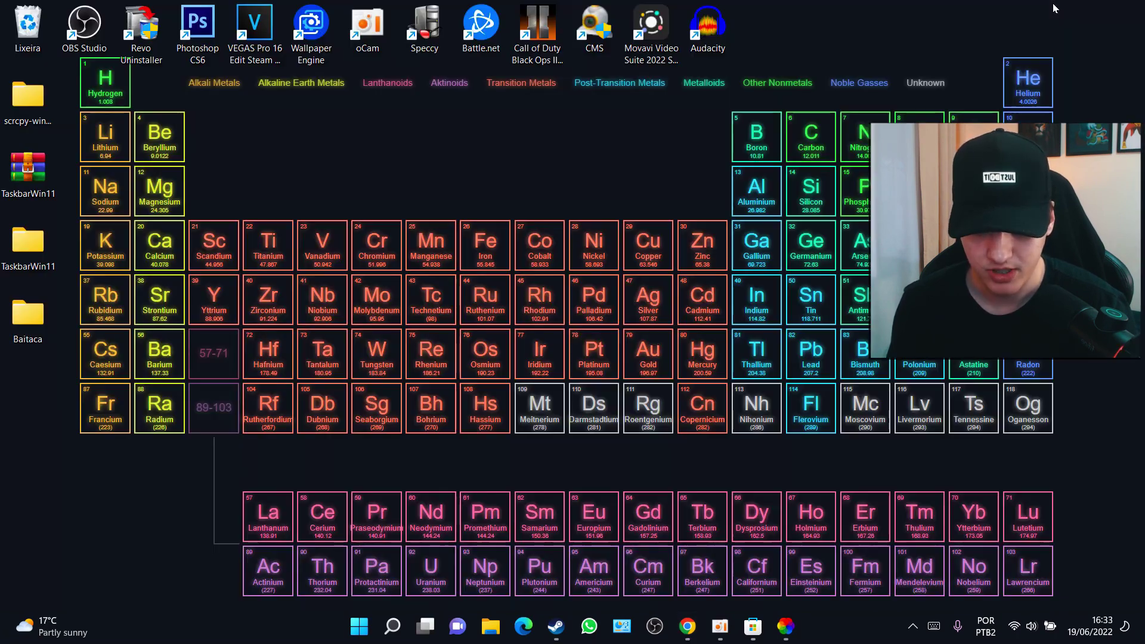
left_click(784, 629)
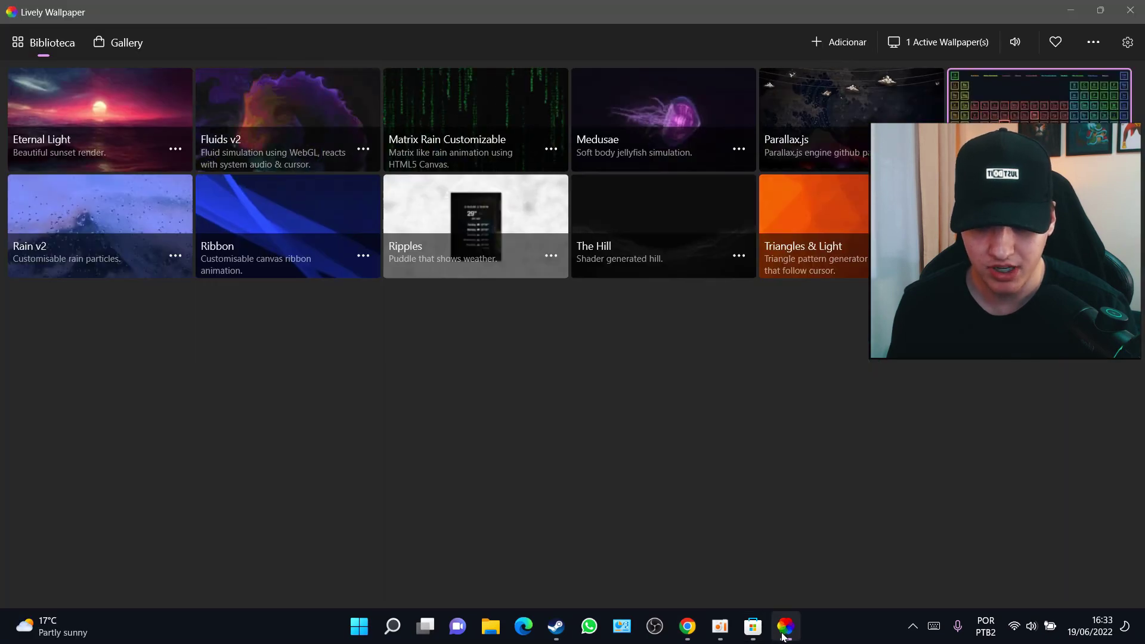
left_click(832, 45)
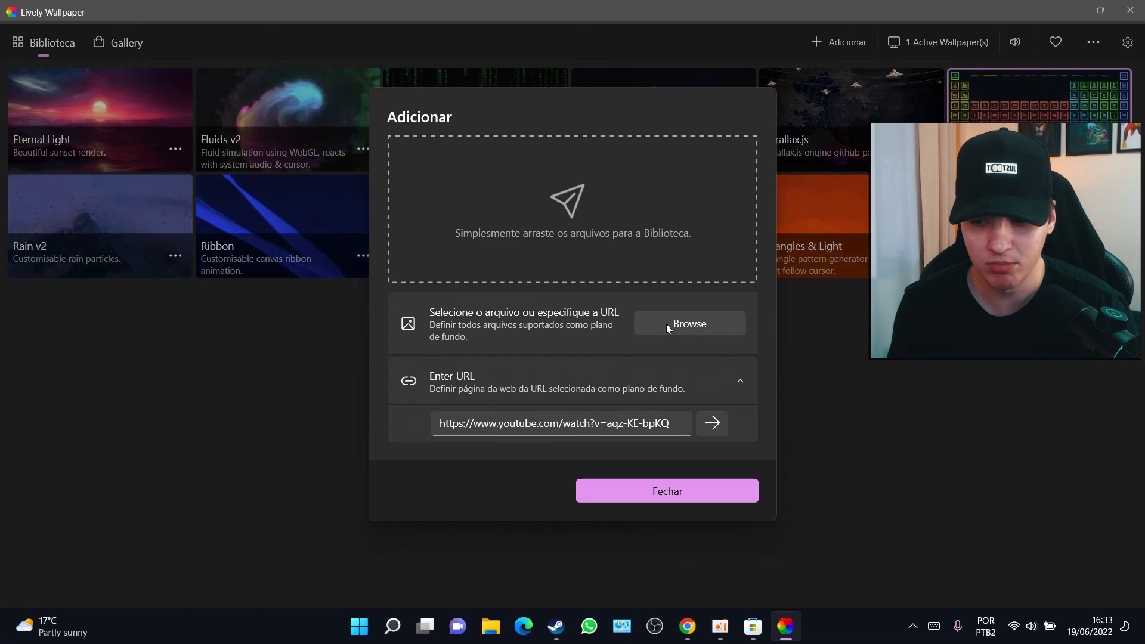
left_click(574, 422)
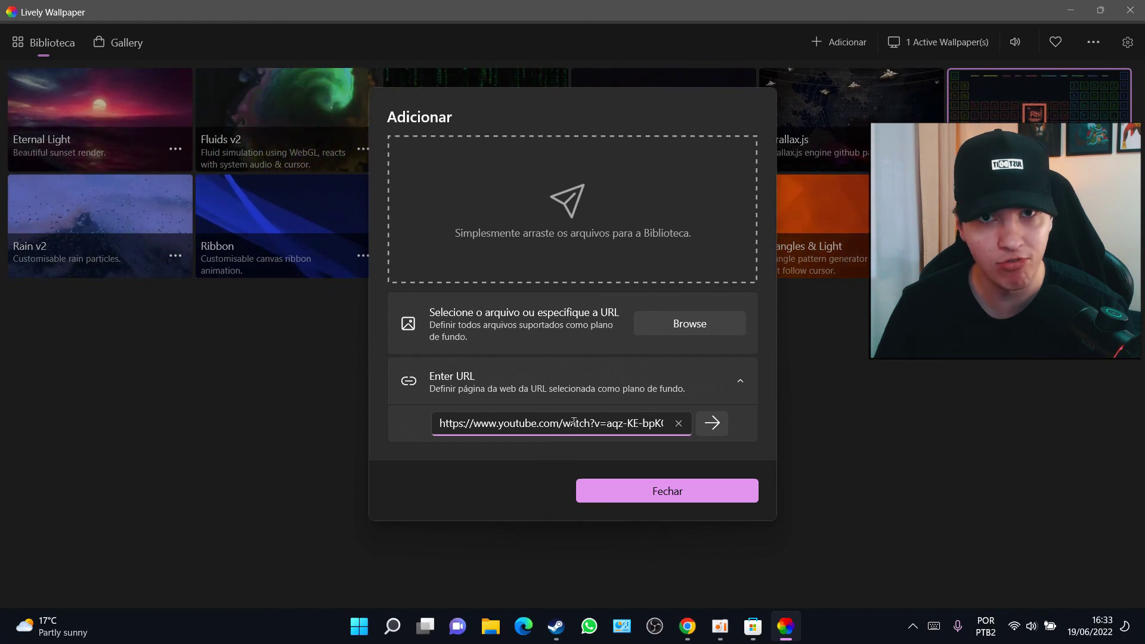
left_click(665, 333)
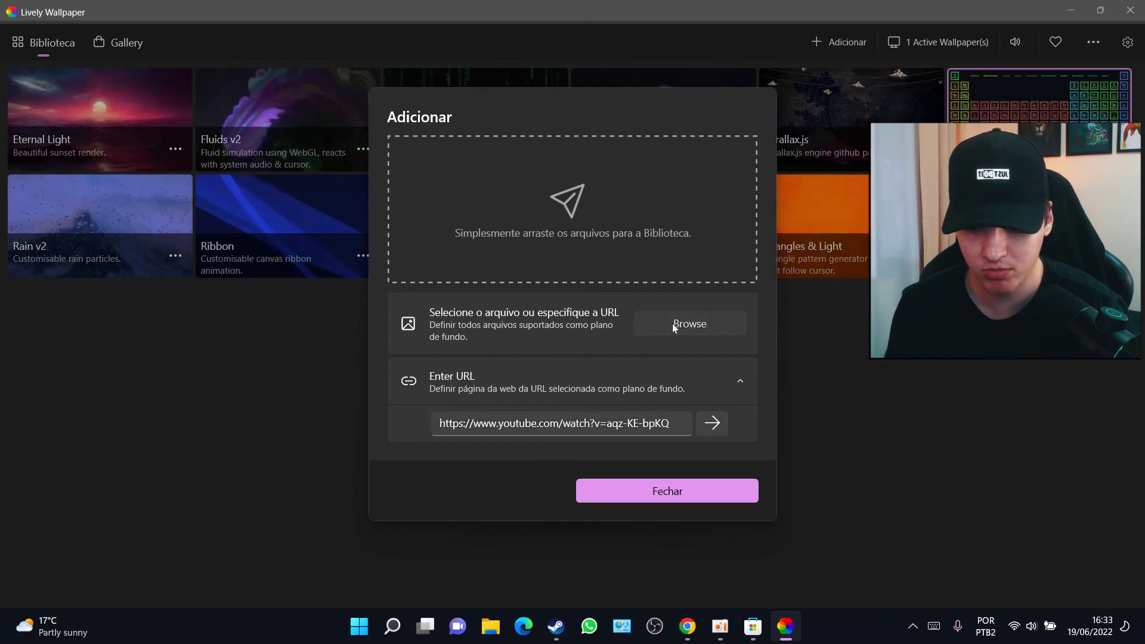
Step: Add rain_-_28236 (Original) from Downloads as the wallpaper with its default details, and reveal the desktop
scroll(98, 102, "up", 2)
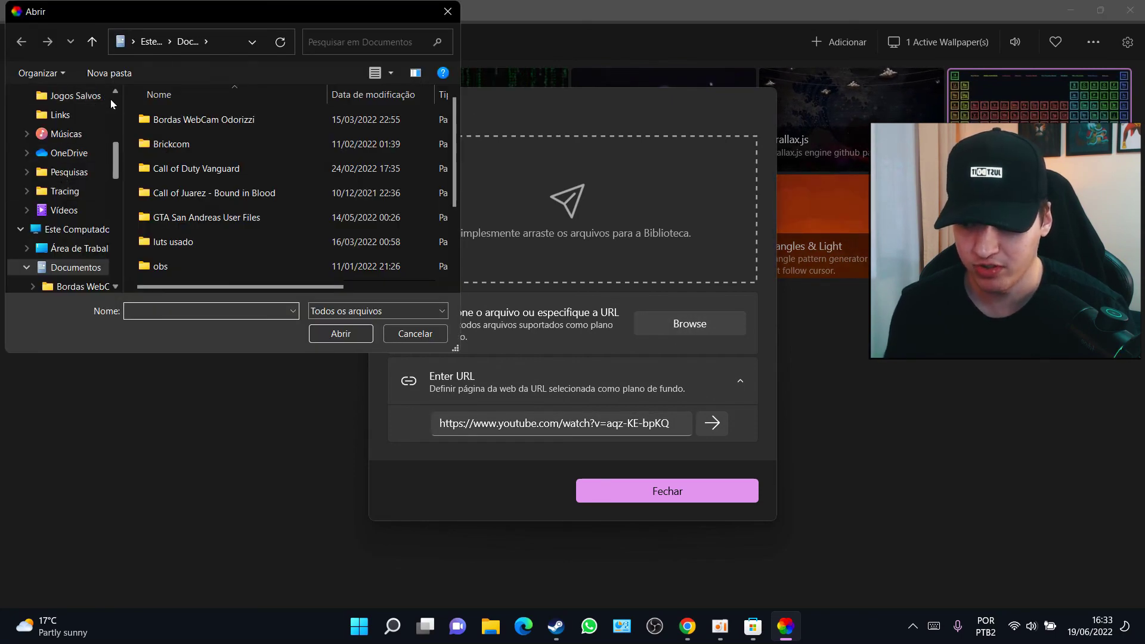
left_click(109, 99)
left_click(177, 143)
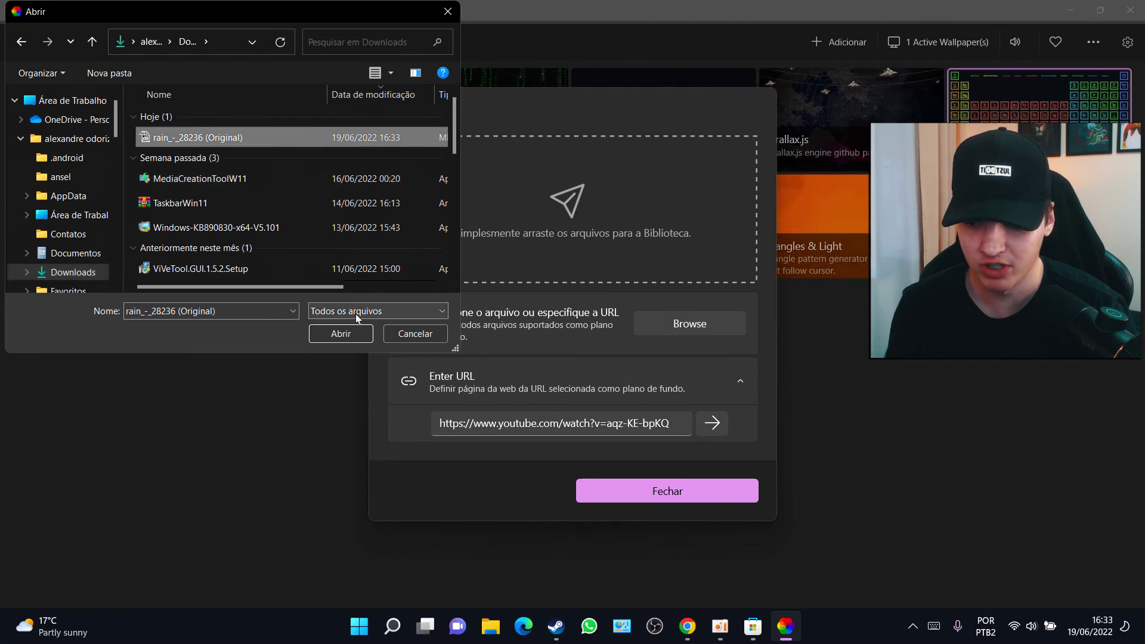
left_click(342, 333)
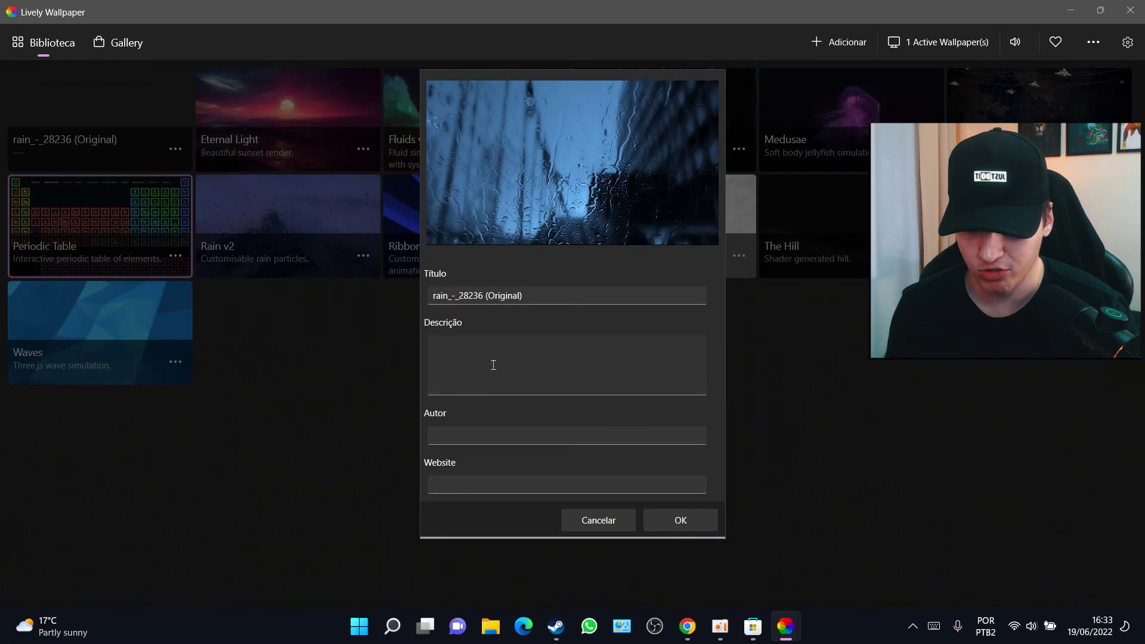
left_click(664, 518)
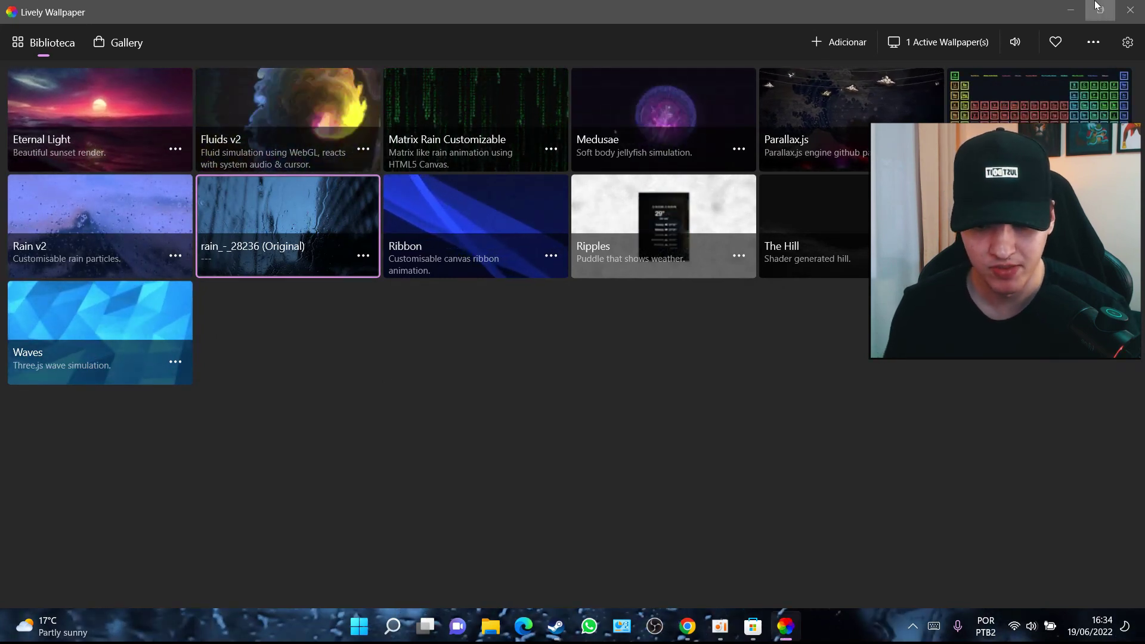
left_click(1071, 7)
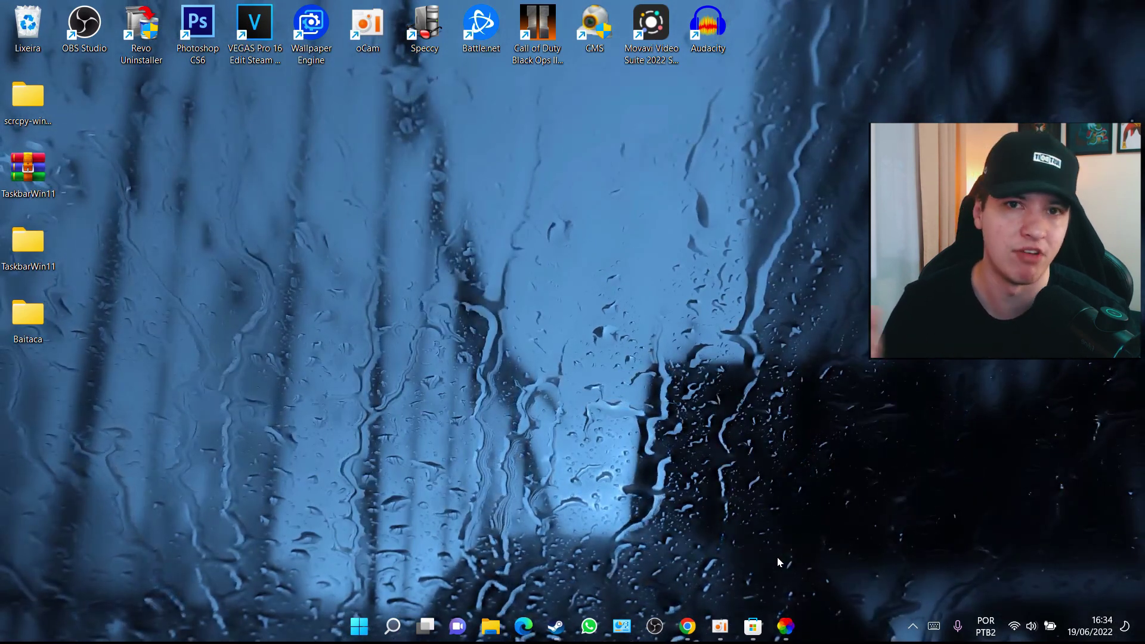
Step: In Lively Wallpaper's performance settings, set wallpaper playback to Pausar when another application is in focus
left_click(785, 626)
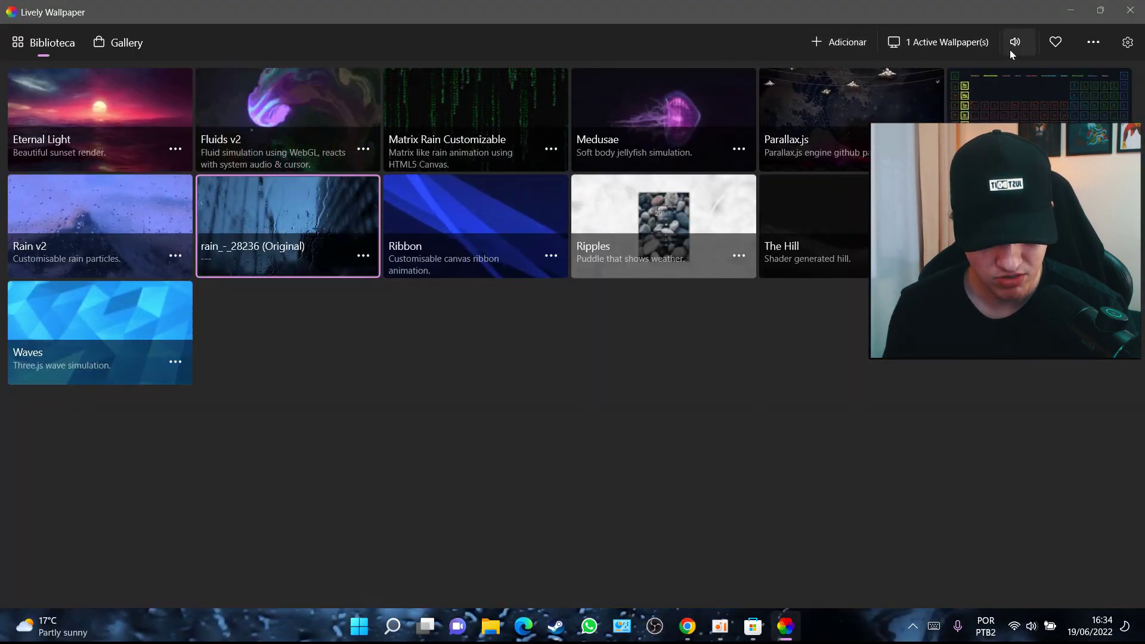
left_click(1126, 41)
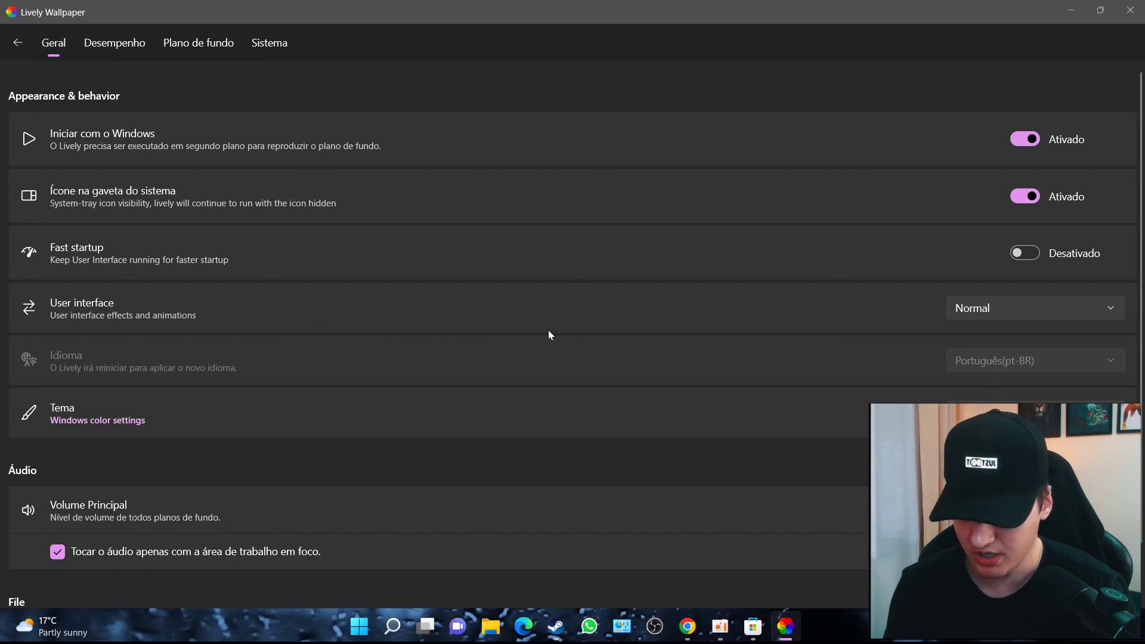
left_click(127, 45)
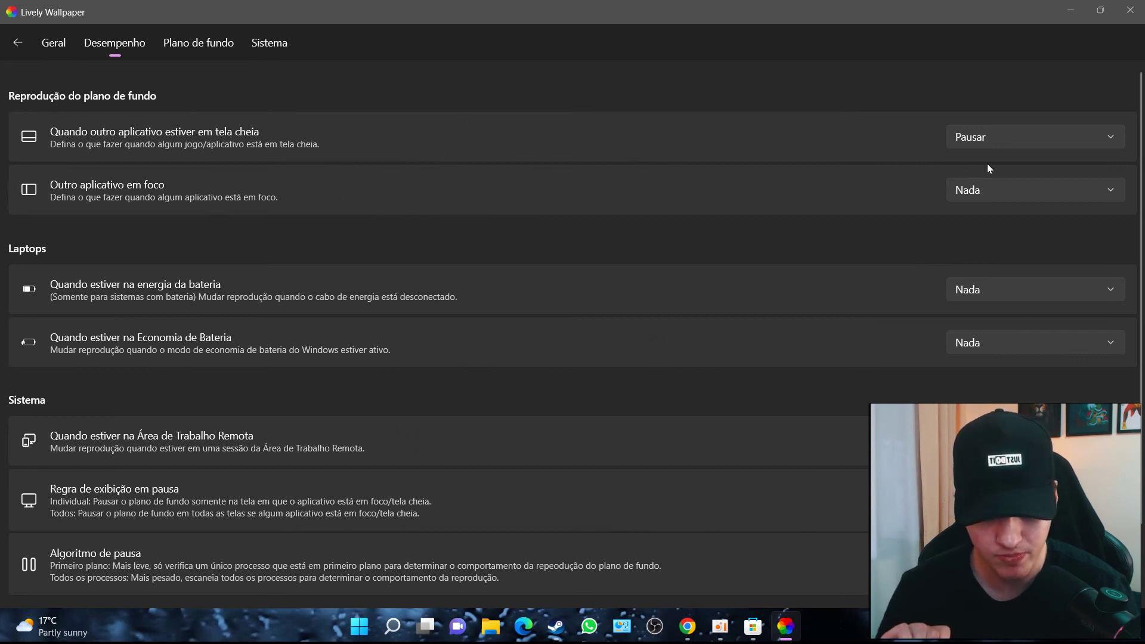
left_click(971, 190)
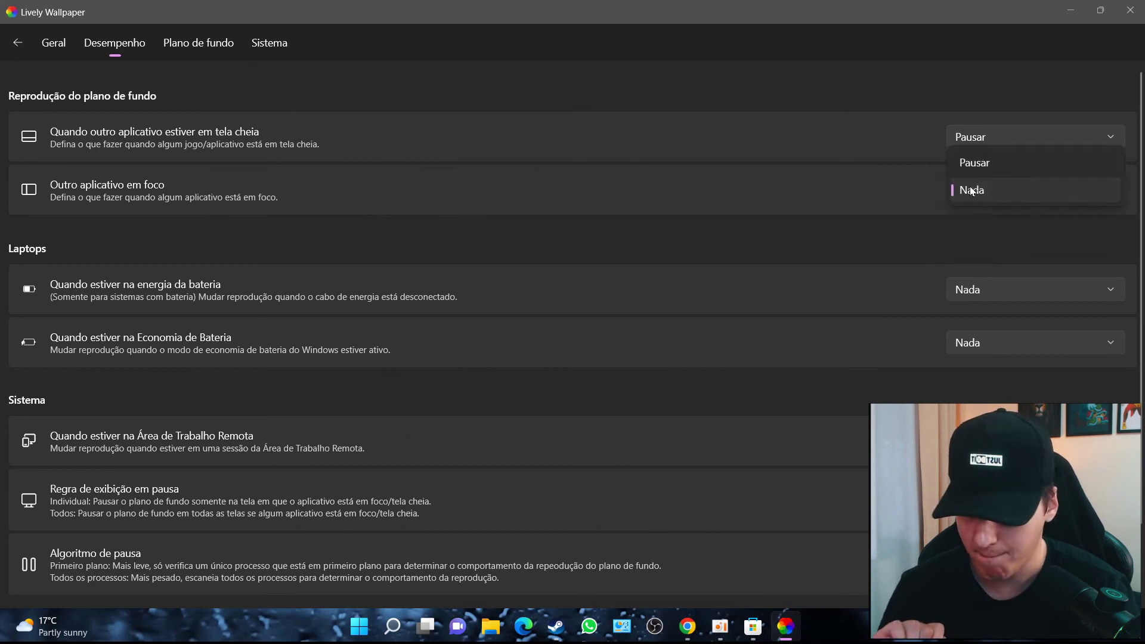
left_click(979, 166)
Step: Test the focus pause rule by shrinking the settings window and alternating focus between desktop and window, then maximize it again
left_click(1089, 7)
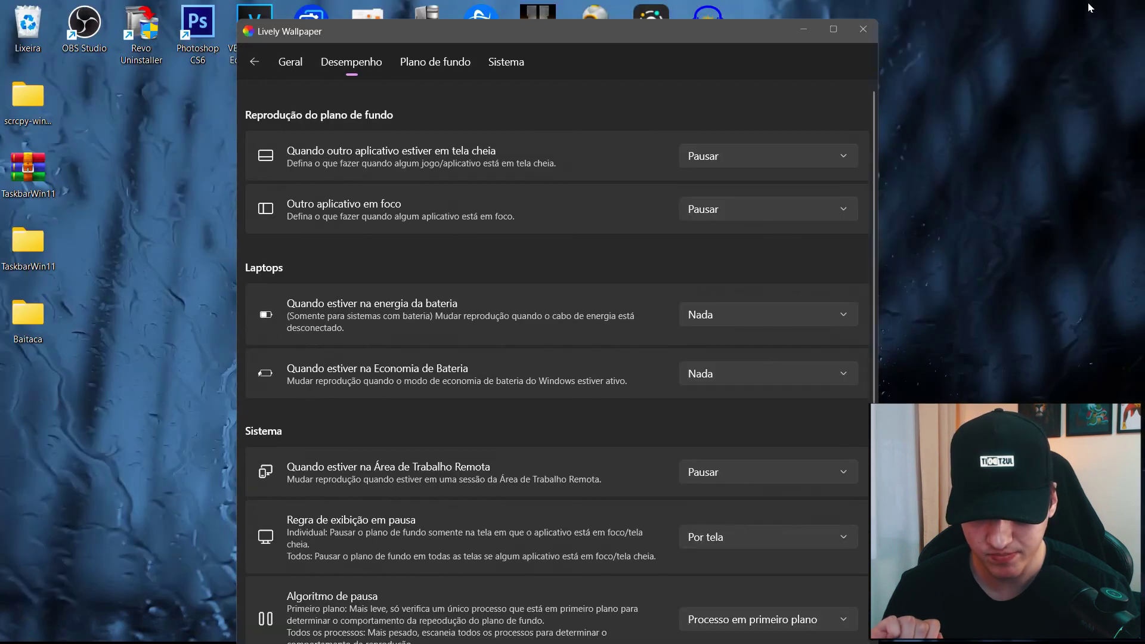
left_click(912, 105)
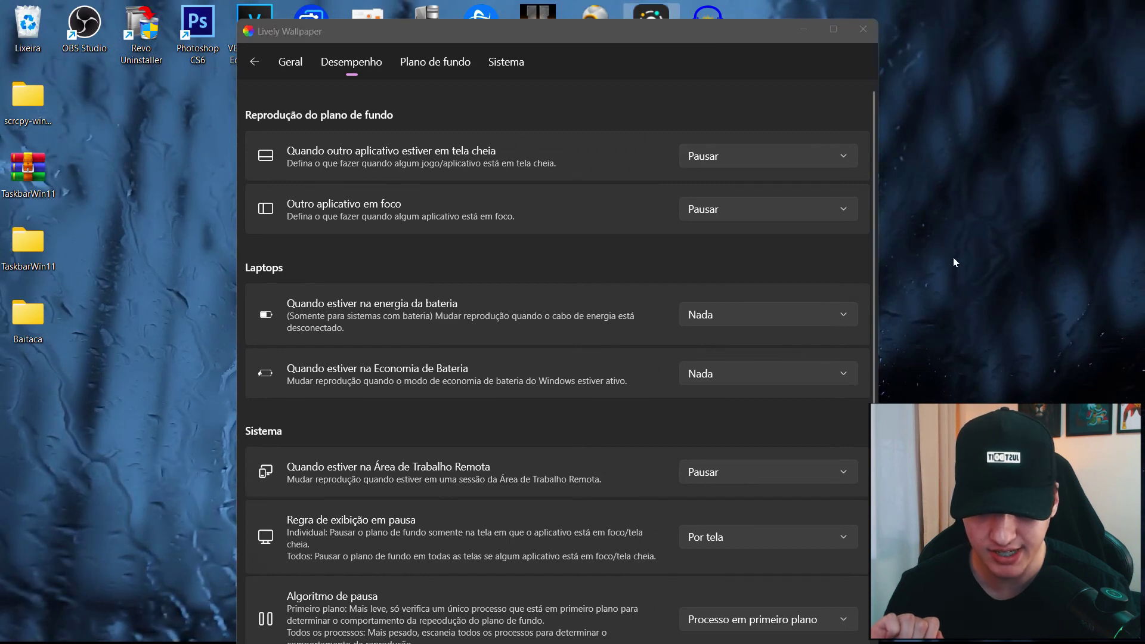
left_click(657, 77)
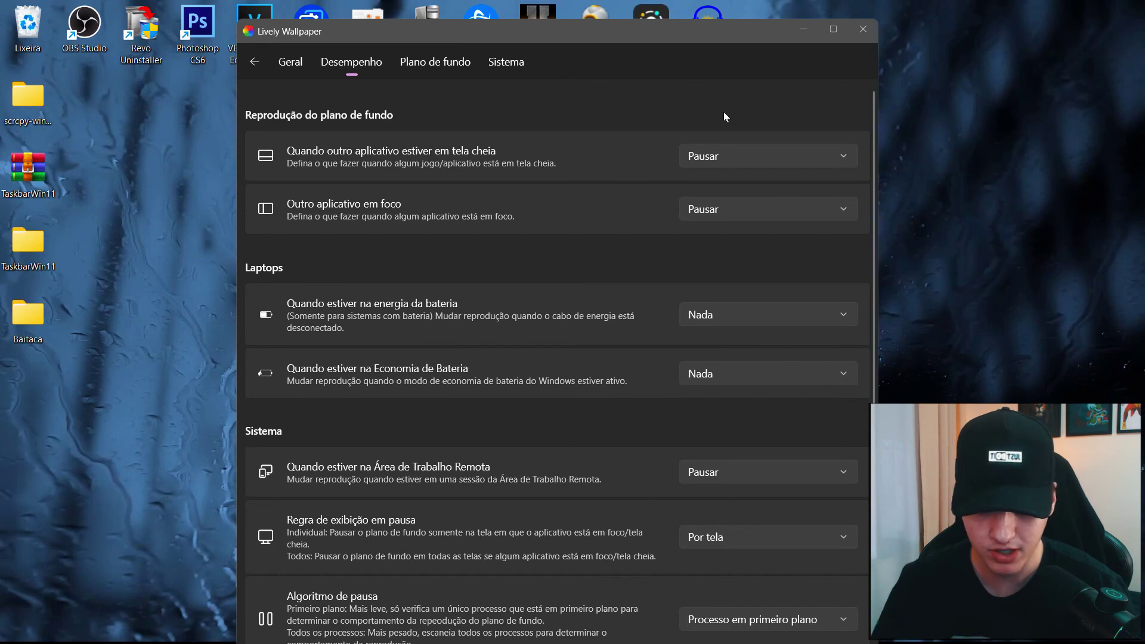
left_click(833, 28)
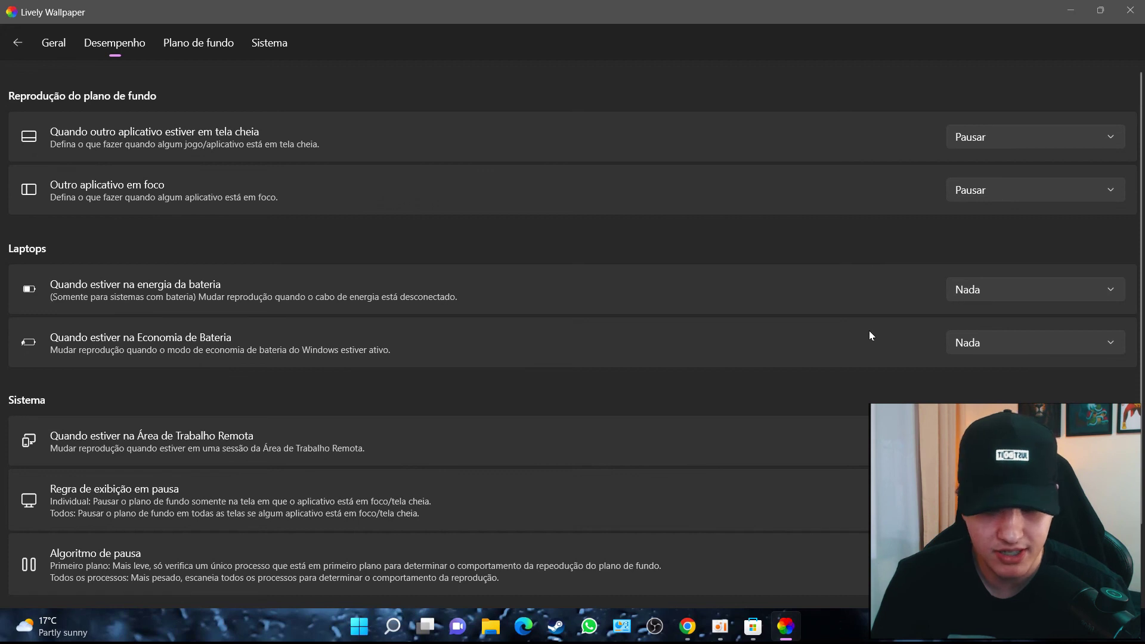
Step: Set wallpaper playback to Pausar both on battery power and in battery saver mode
left_click(972, 293)
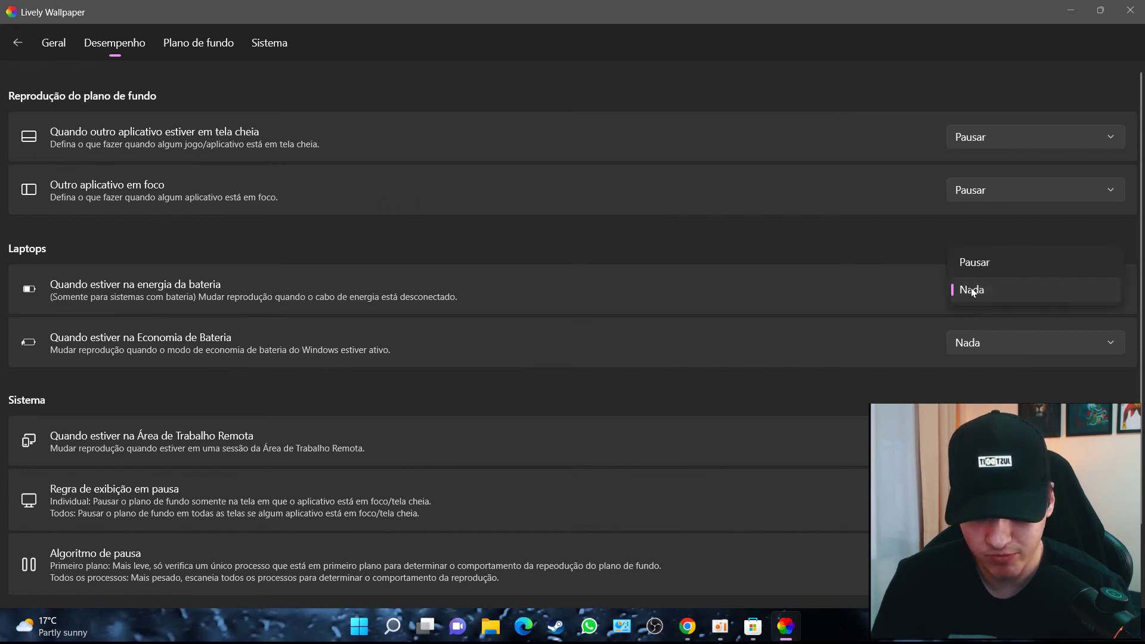
left_click(985, 263)
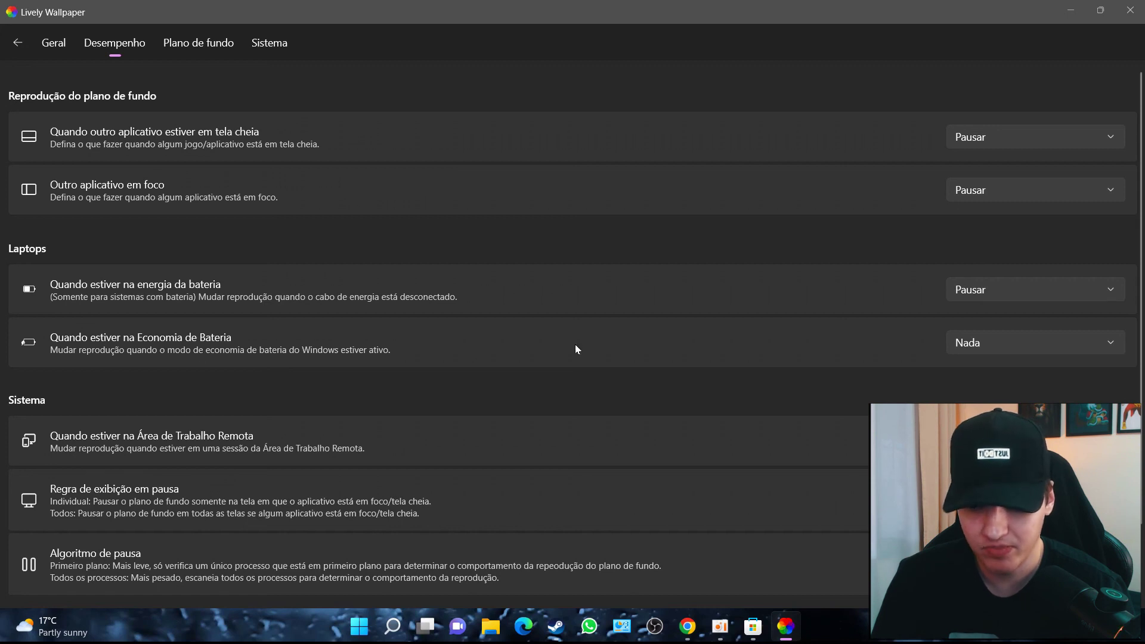
left_click(961, 349)
left_click(986, 314)
Step: Keep the Remote Desktop playback option as is and set the display pause rule to Todas as telas
scroll(191, 371, "down", 1)
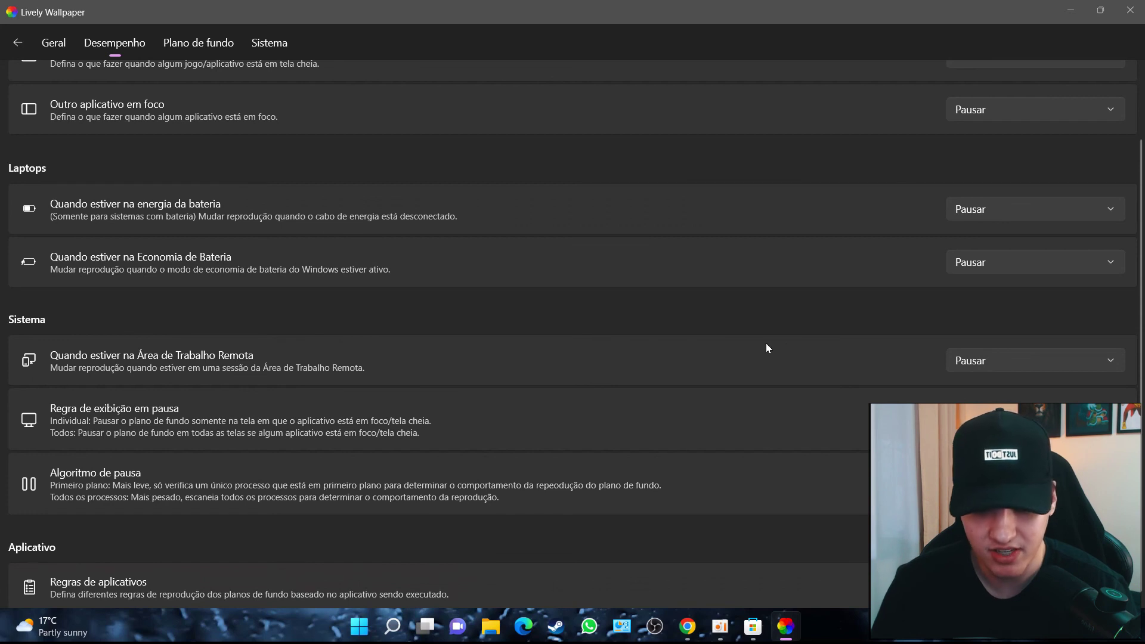
left_click(968, 360)
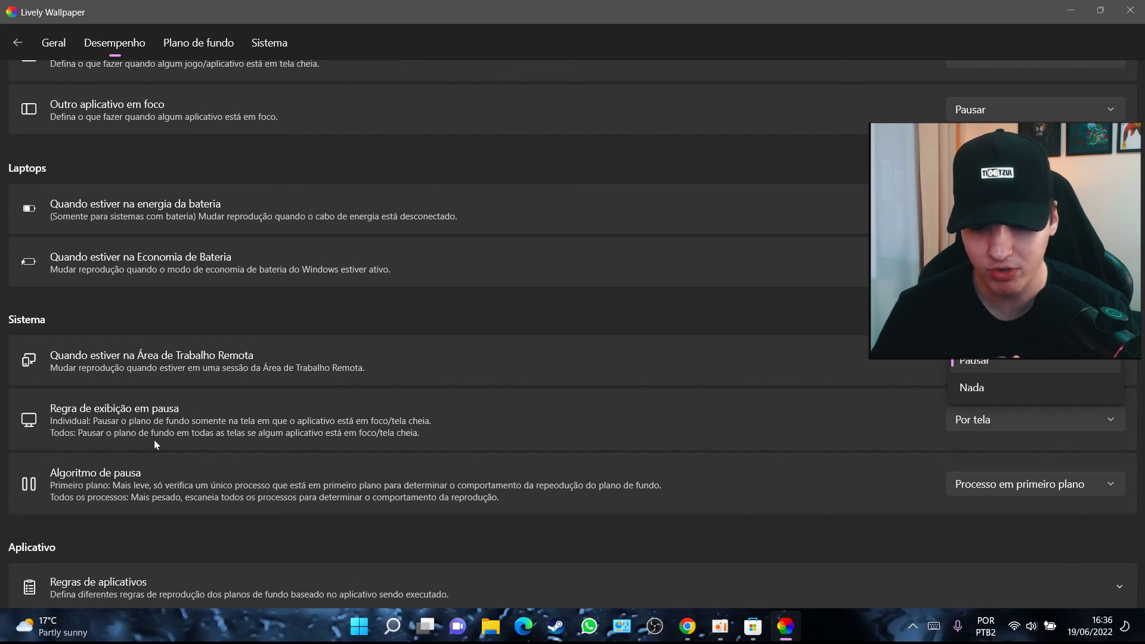
left_click(361, 436)
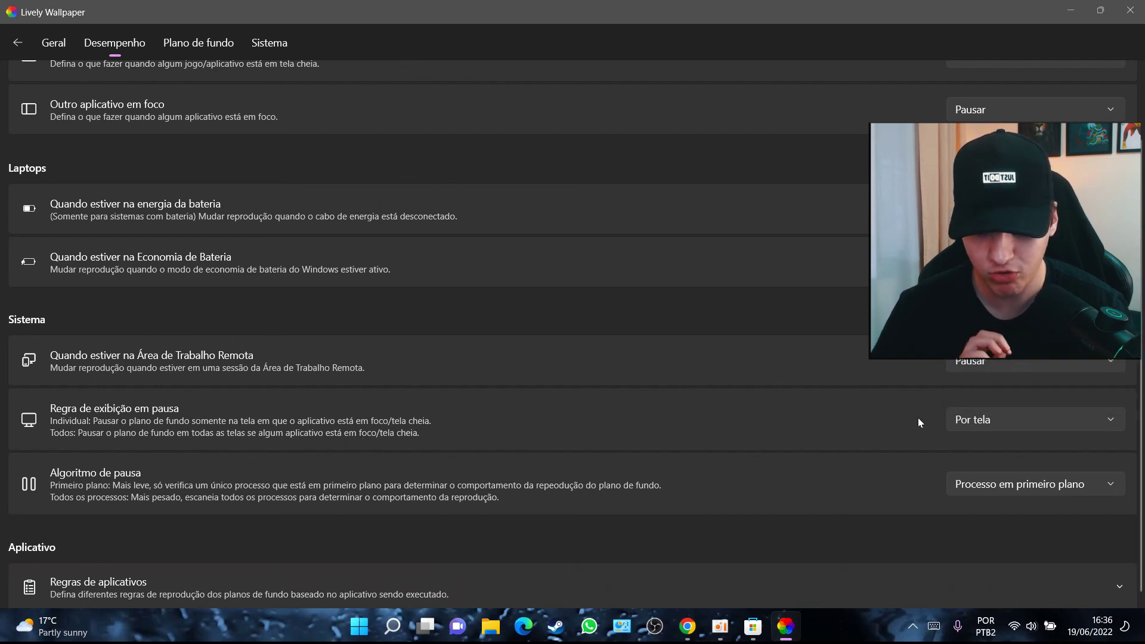
left_click(956, 423)
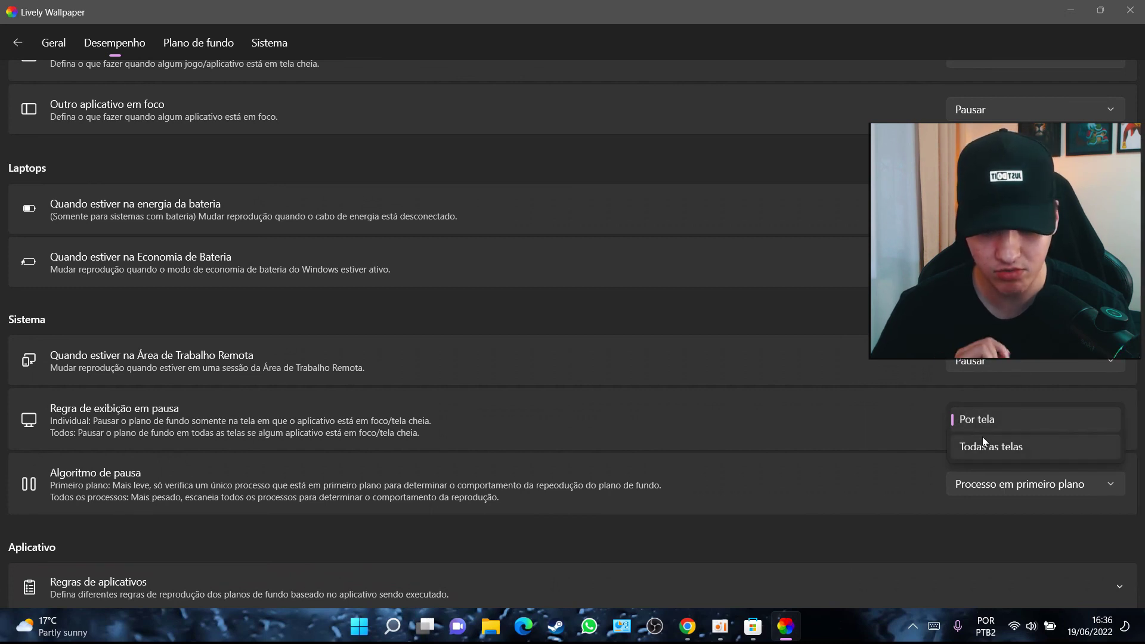
left_click(832, 471)
left_click(945, 420)
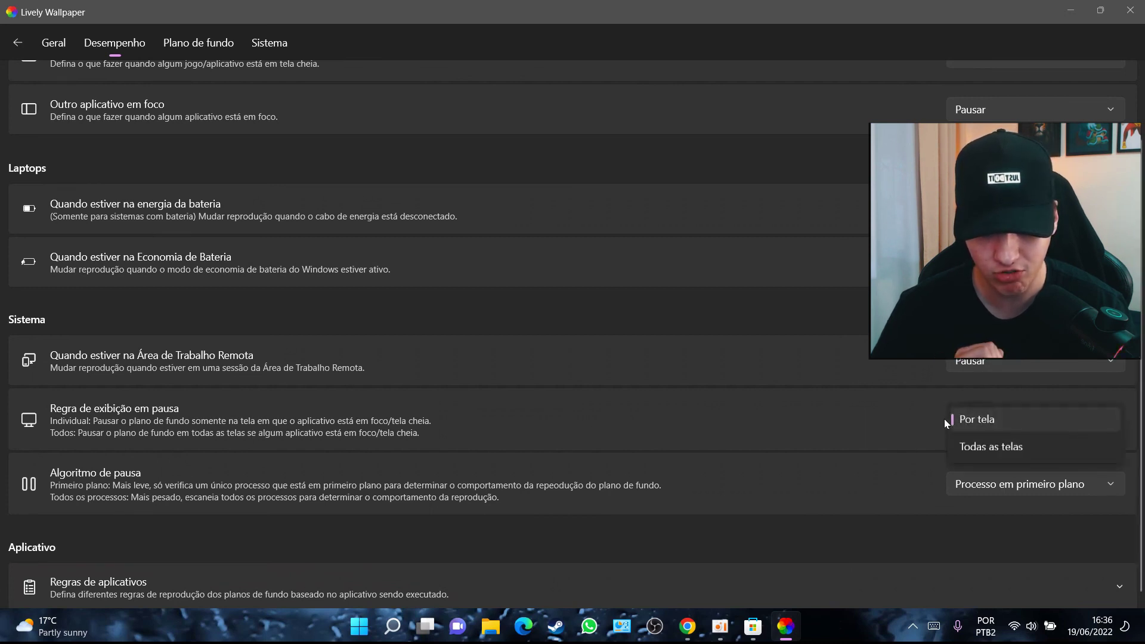
left_click(957, 446)
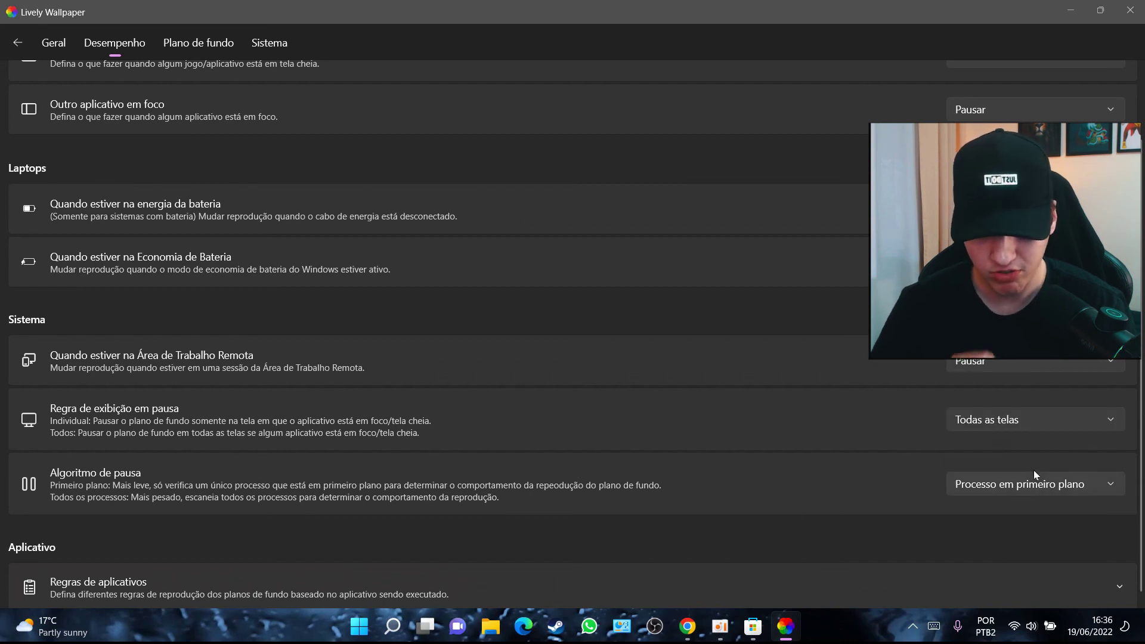
scroll(1142, 534, "down", 1)
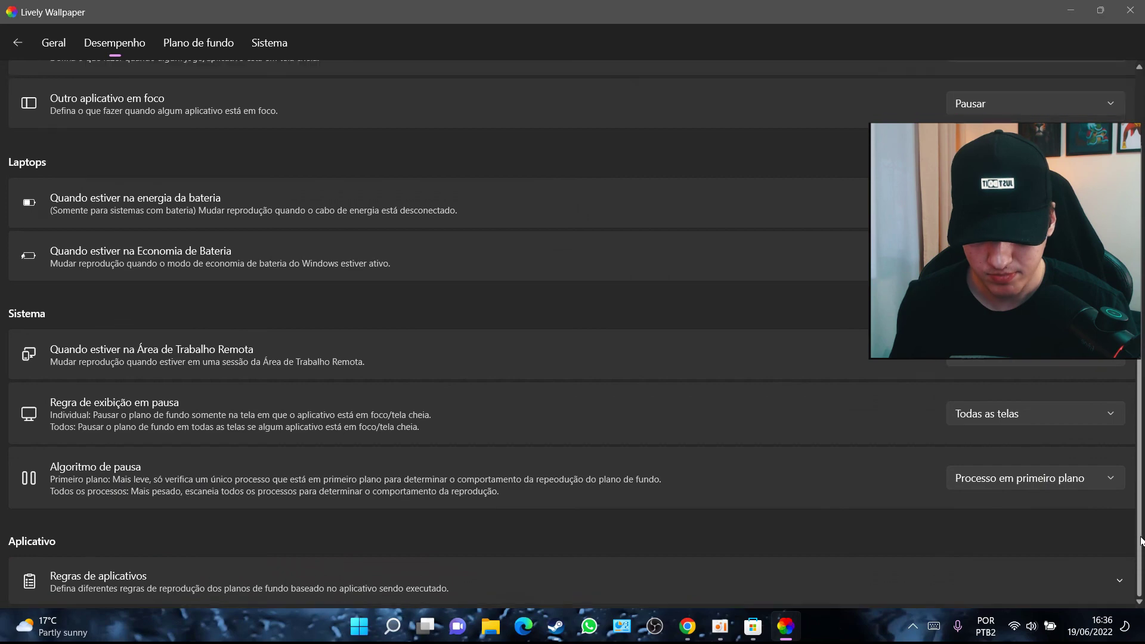
Step: Look over the Plano de fundo settings and minimize Lively Wallpaper to view the animated rain wallpaper on the desktop
scroll(1140, 549, "up", 2)
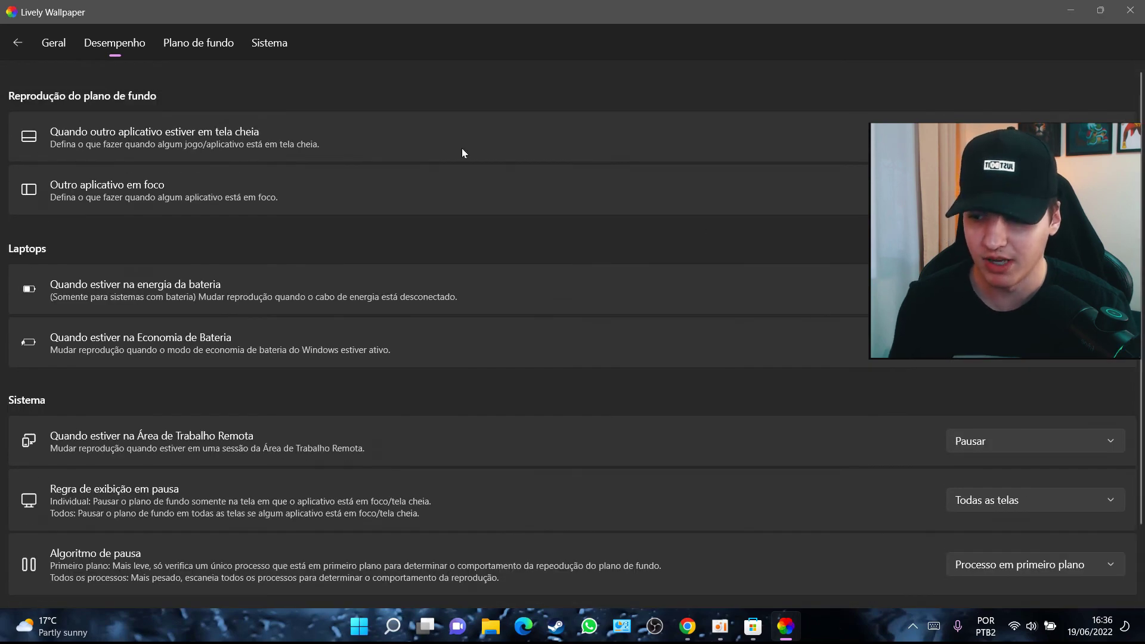
left_click(193, 41)
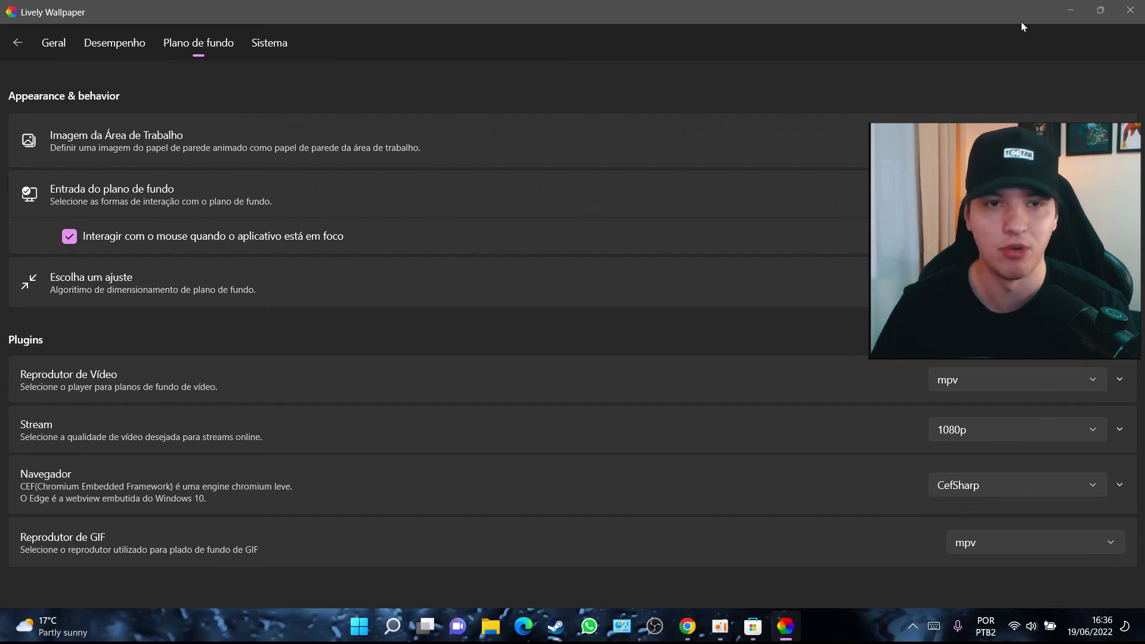
mouse_move(1108, 5)
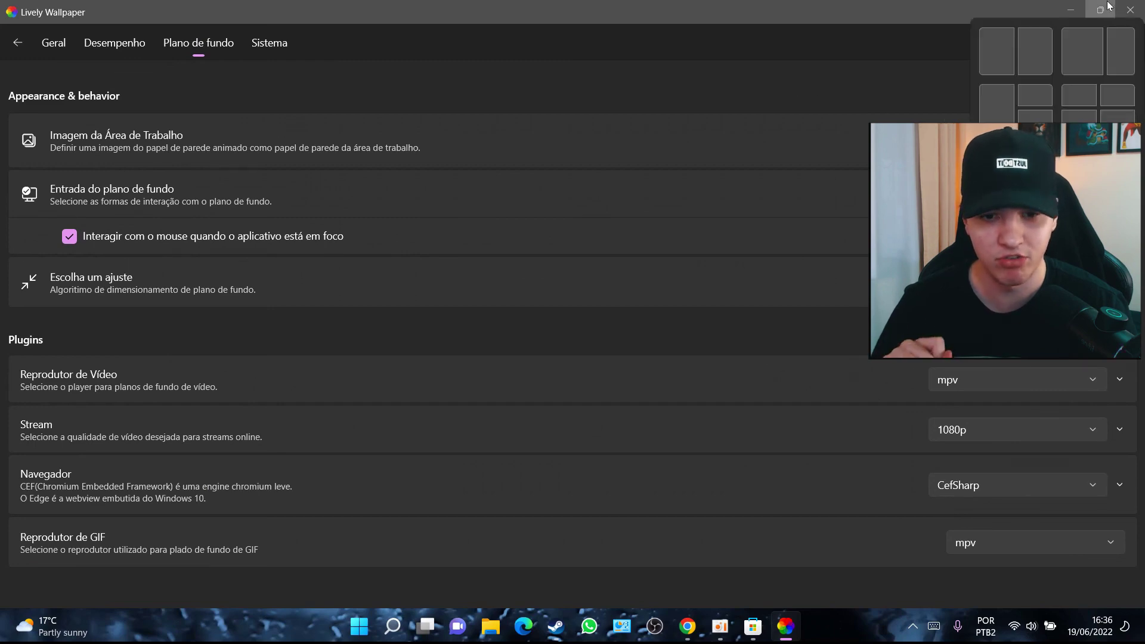
left_click(1071, 10)
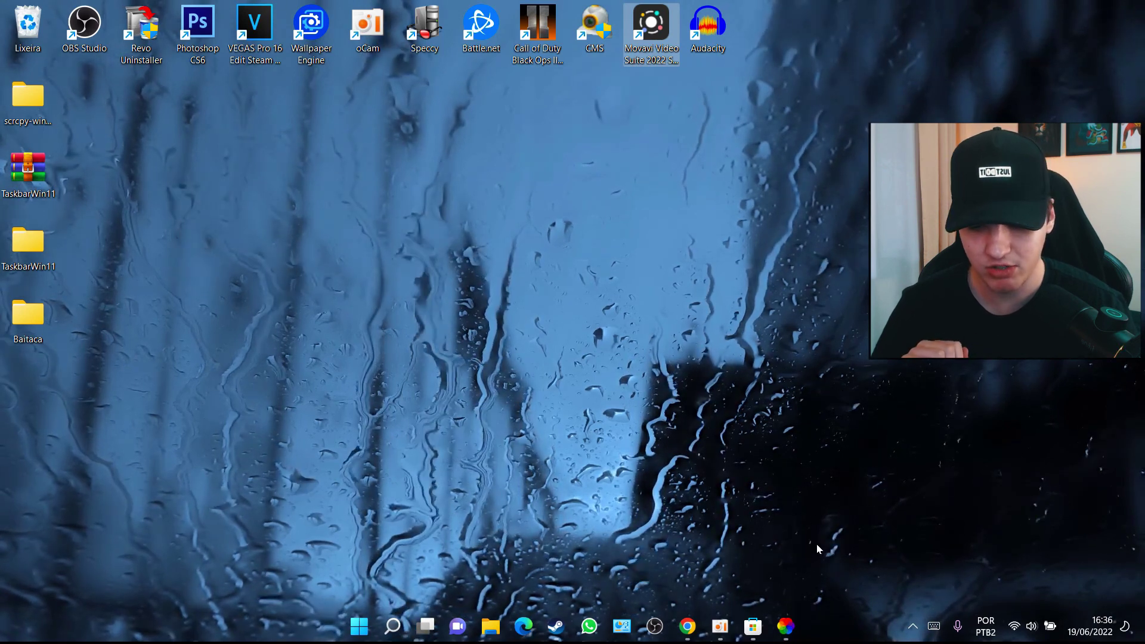
Step: Return to Lively Wallpaper, view the Sistema settings, and set the Stream quality in Plano de fundo to 1080p+
key("alt+Tab")
left_click(267, 40)
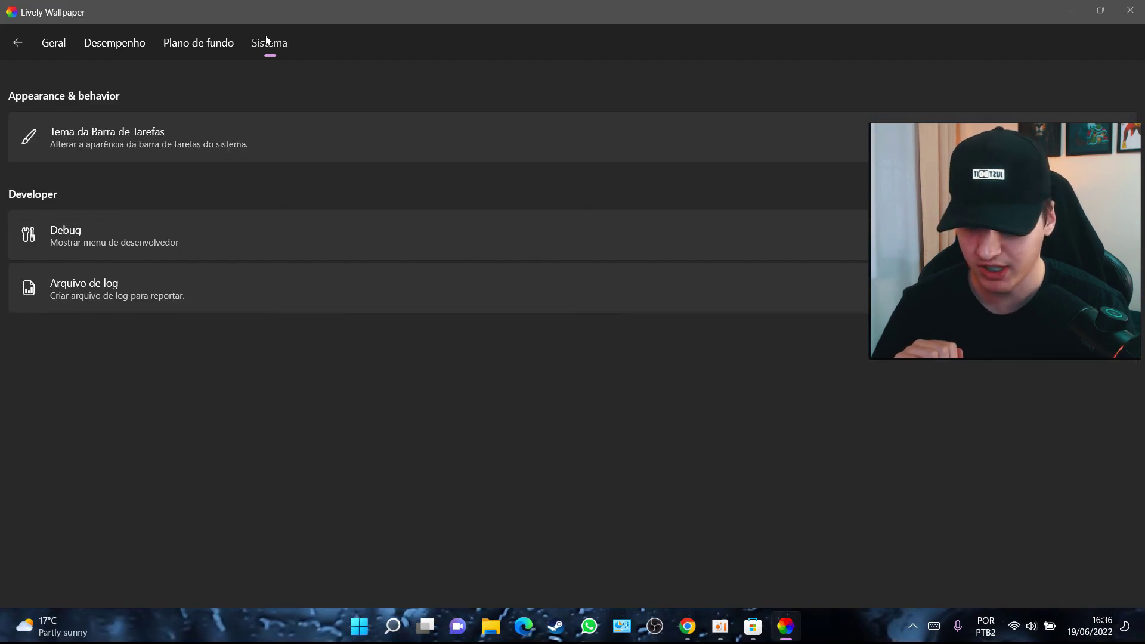
left_click(200, 43)
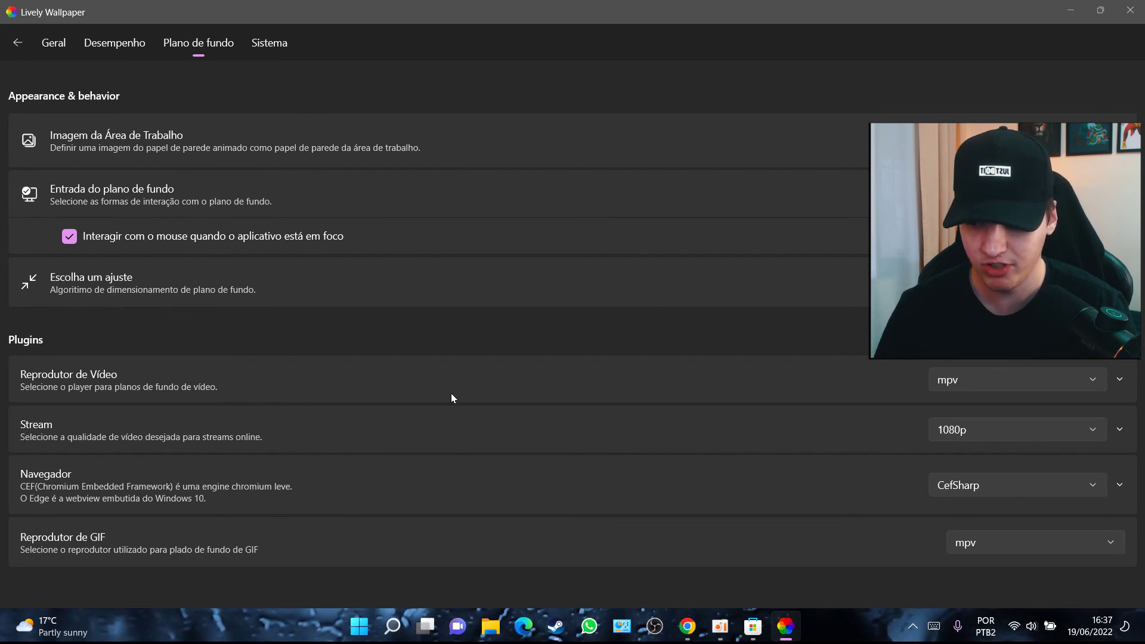
left_click(943, 424)
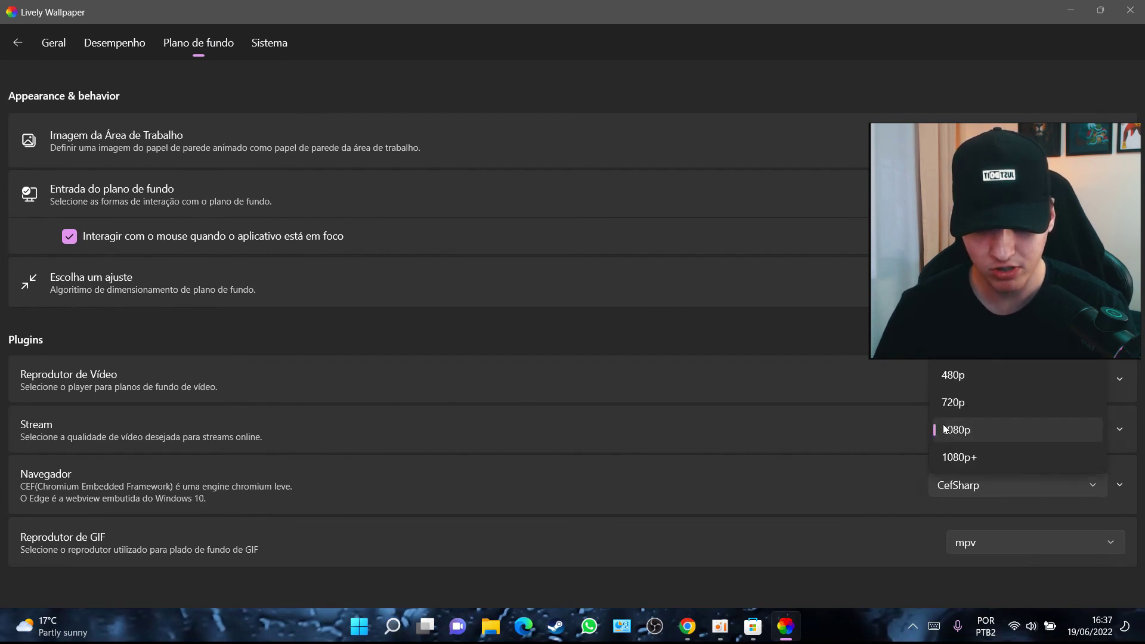
left_click(947, 457)
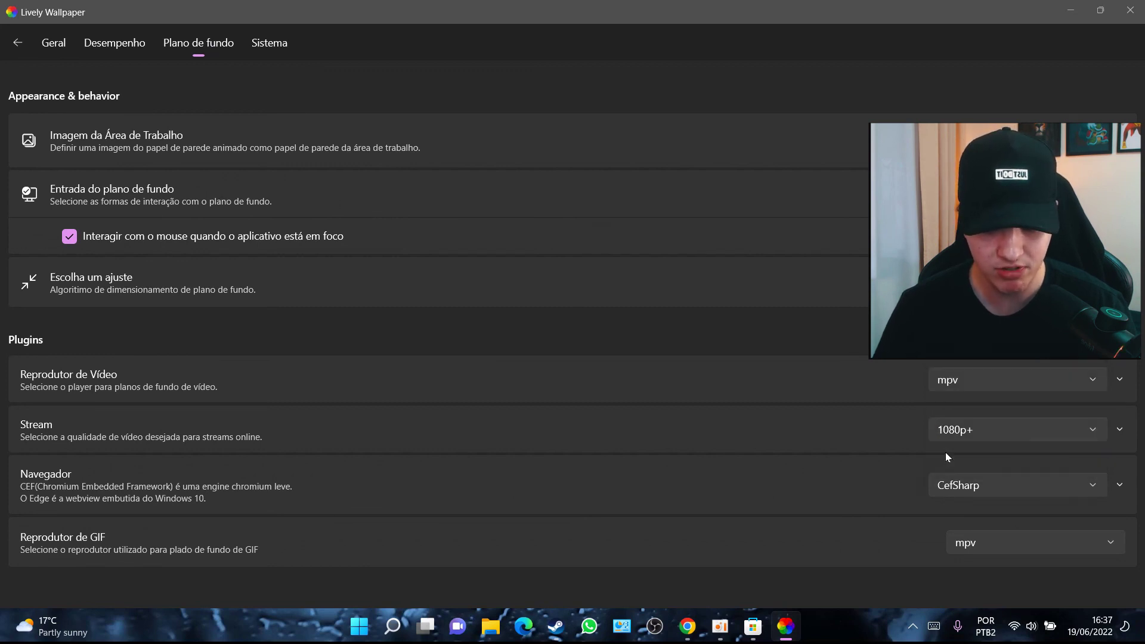
Step: Check the available video player and GIF player options, keeping mpv for both
left_click(976, 374)
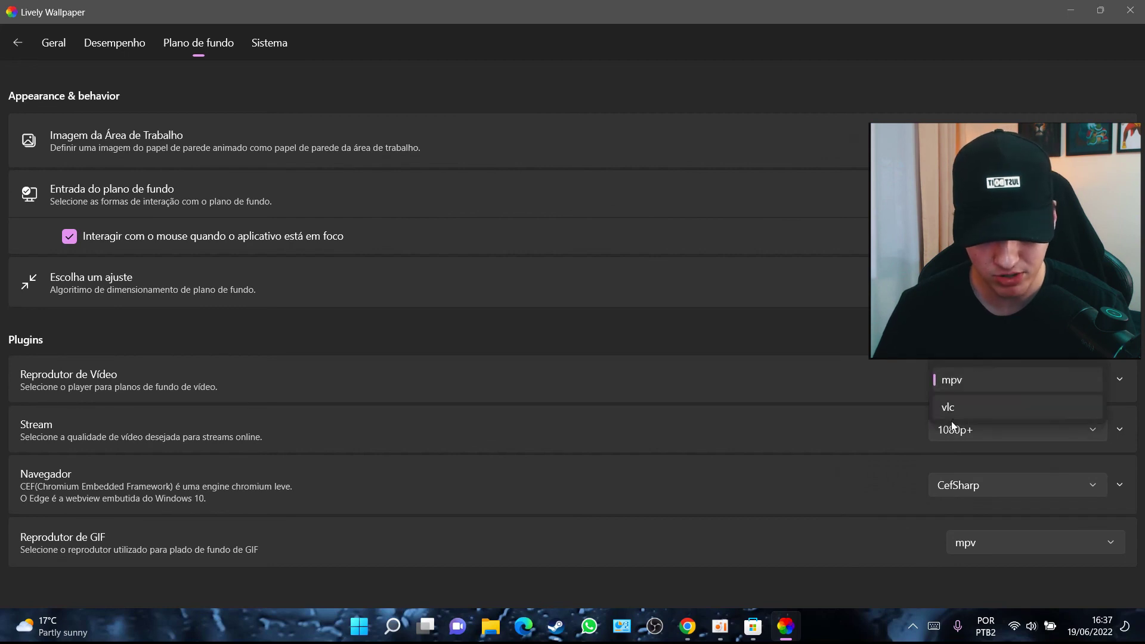
left_click(859, 355)
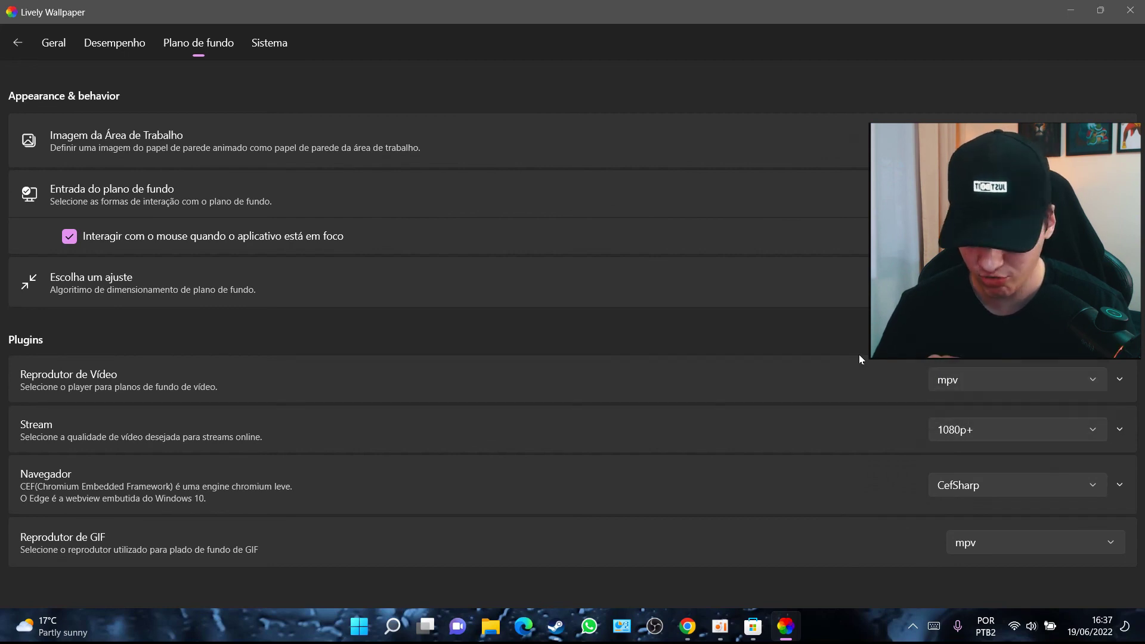
left_click(951, 537)
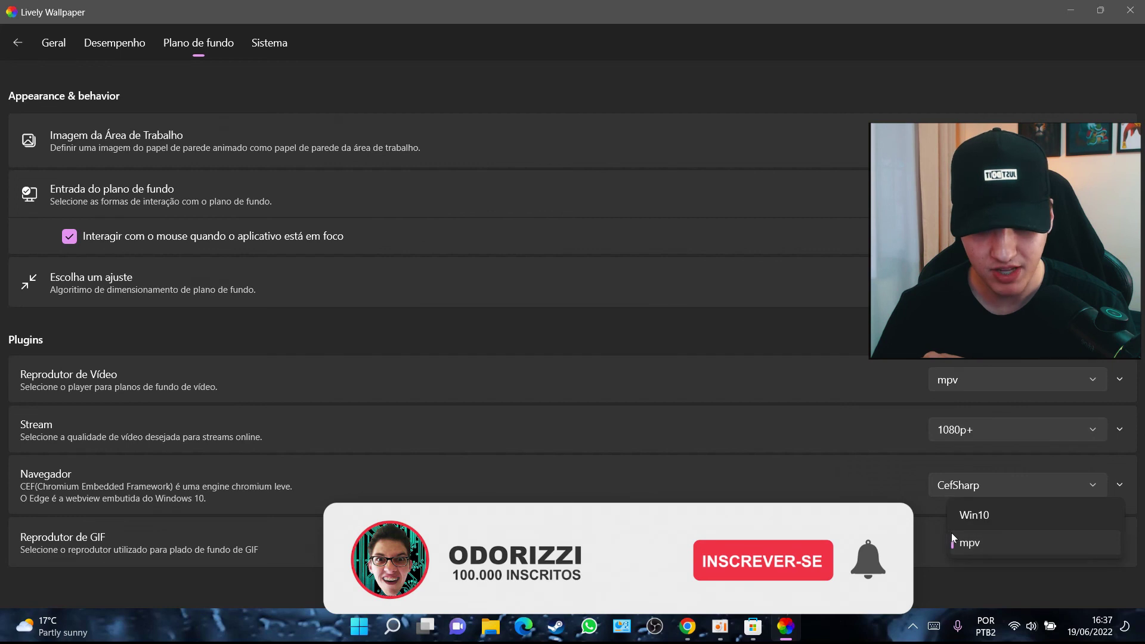
left_click(785, 306)
Step: Leave the settings for the wallpaper library and minimize Lively Wallpaper to show the desktop
key("alt+Left")
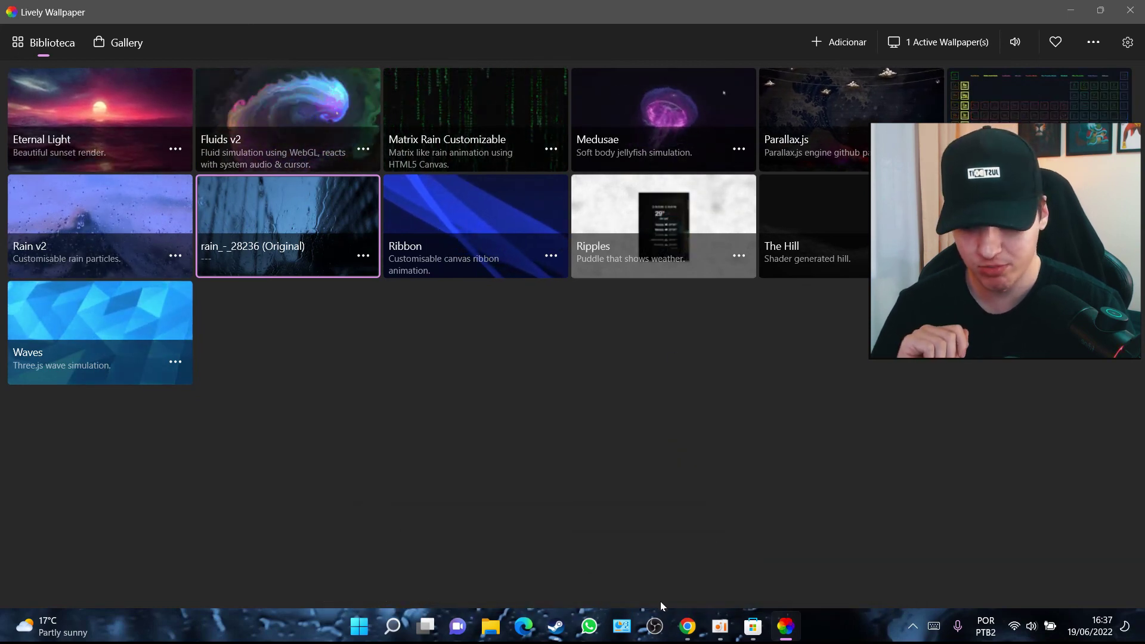
left_click(1066, 6)
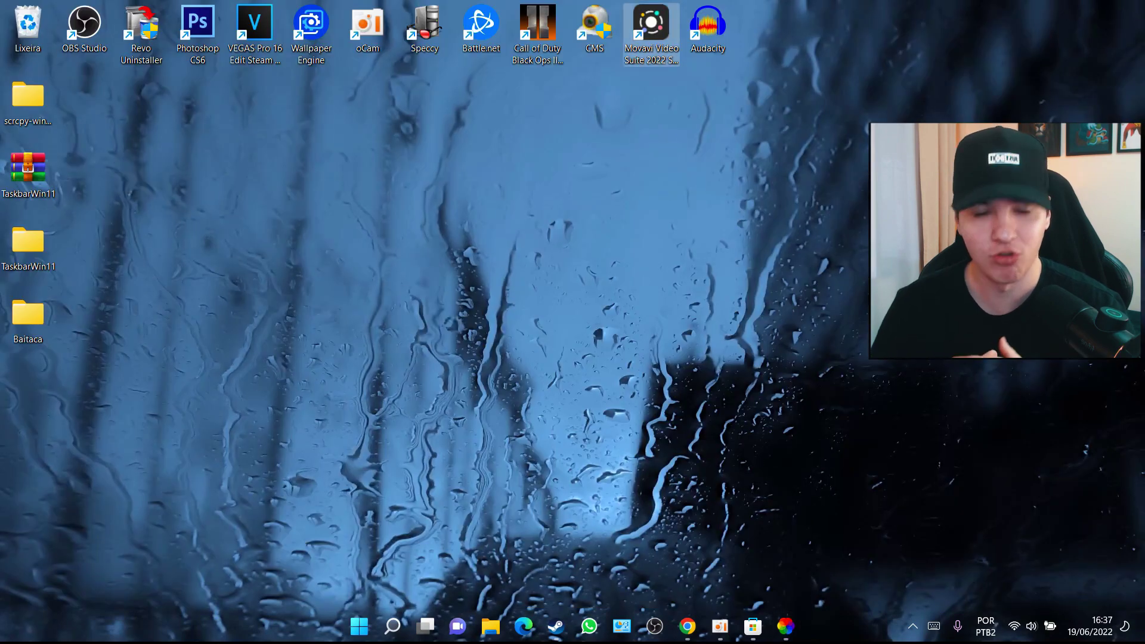